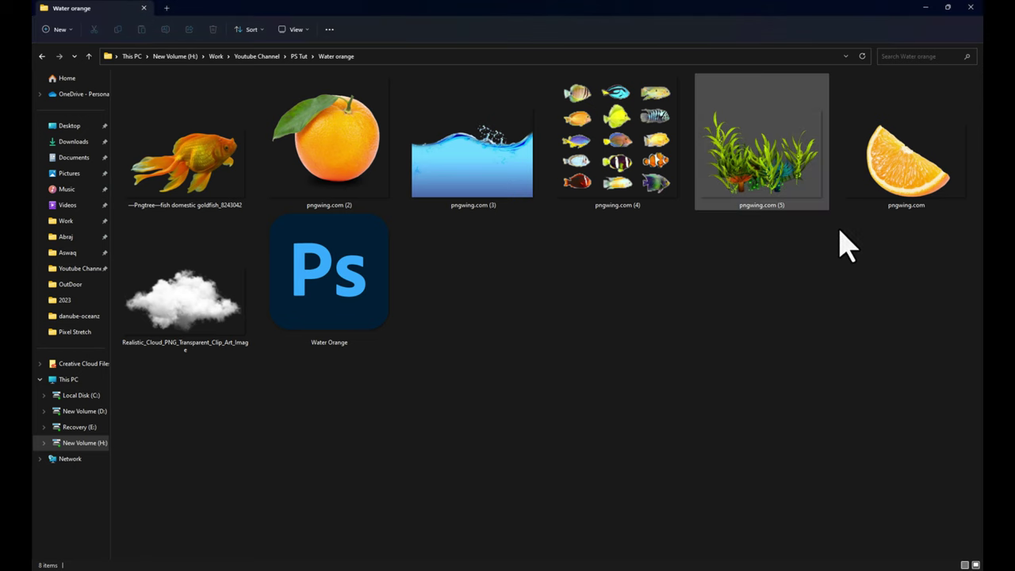
- Place the orange slice PNG on the white canvas as a smart object and zoom in
left_click_drag(872, 208, 489, 533)
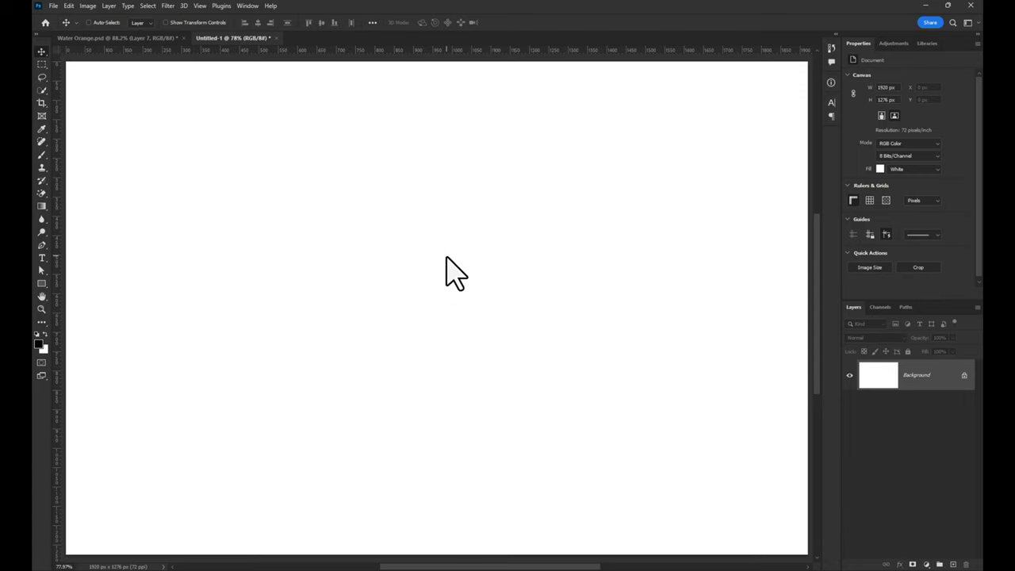
mouse_move(492, 539)
left_mouse_down()
mouse_move(488, 274)
mouse_move(588, 229)
mouse_move(573, 234)
left_mouse_up()
key("Return")
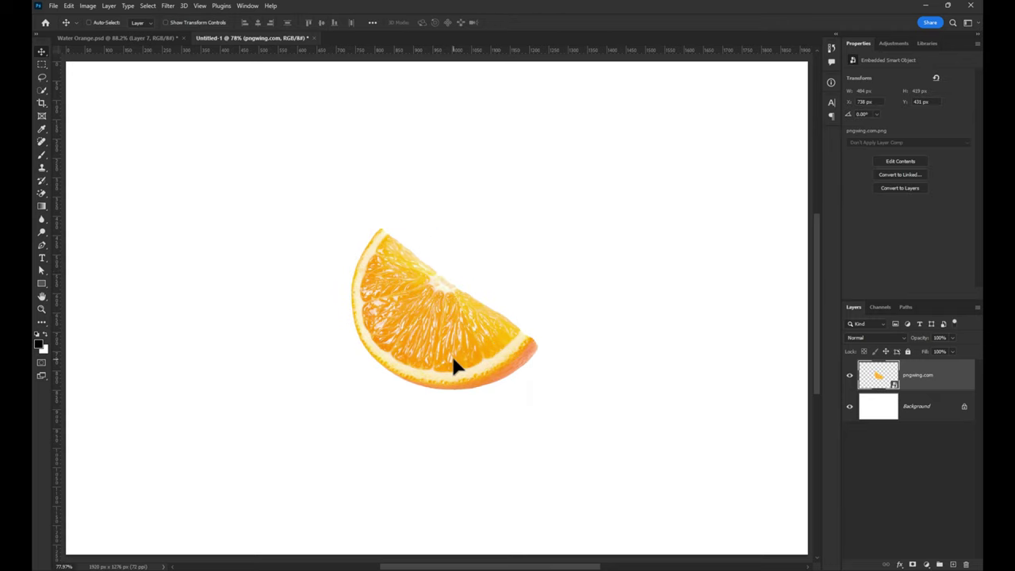
key("ctrl+plus")
scroll(442, 327, "up", 2)
scroll(442, 326, "up", 3)
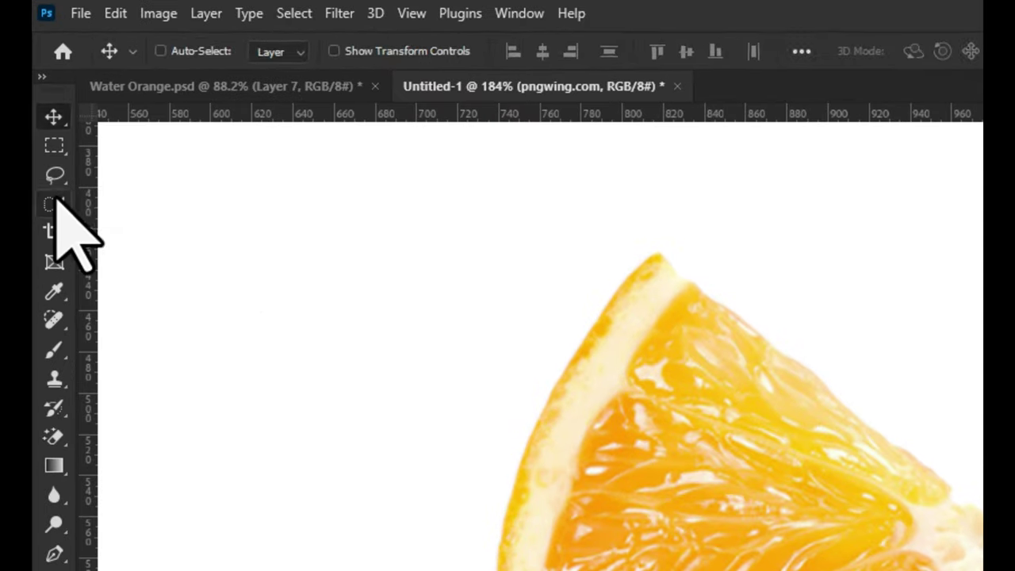
right_click(43, 89)
- Quick-select the orange's flesh and mask it out, leaving only the peel arc
left_click(111, 226)
mouse_move(336, 177)
left_mouse_down()
mouse_move(352, 283)
mouse_move(374, 329)
mouse_move(436, 385)
mouse_move(508, 388)
mouse_move(430, 236)
mouse_move(352, 158)
mouse_move(560, 322)
left_mouse_up()
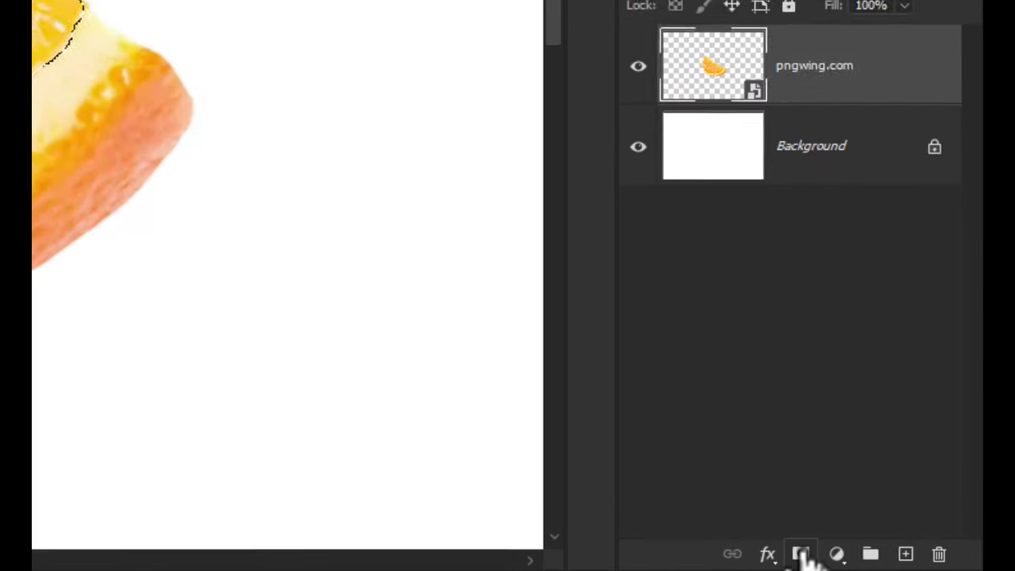
left_click(913, 564)
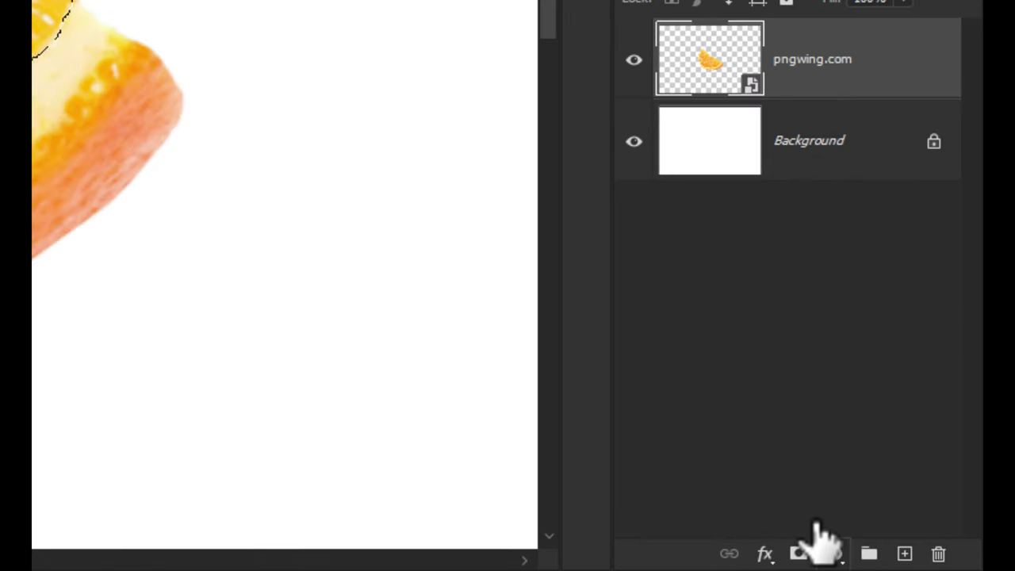
left_click(802, 553)
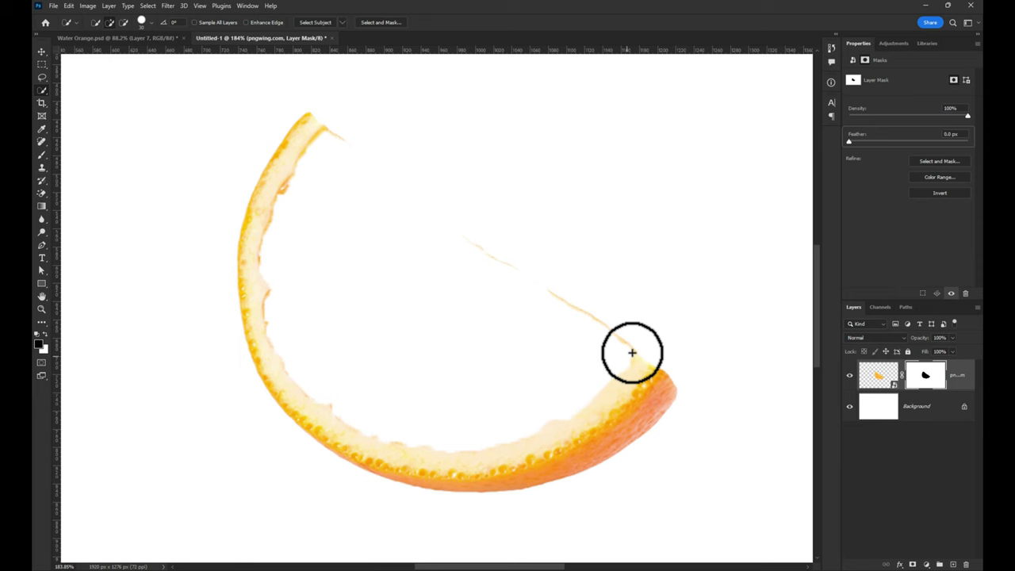
key("b")
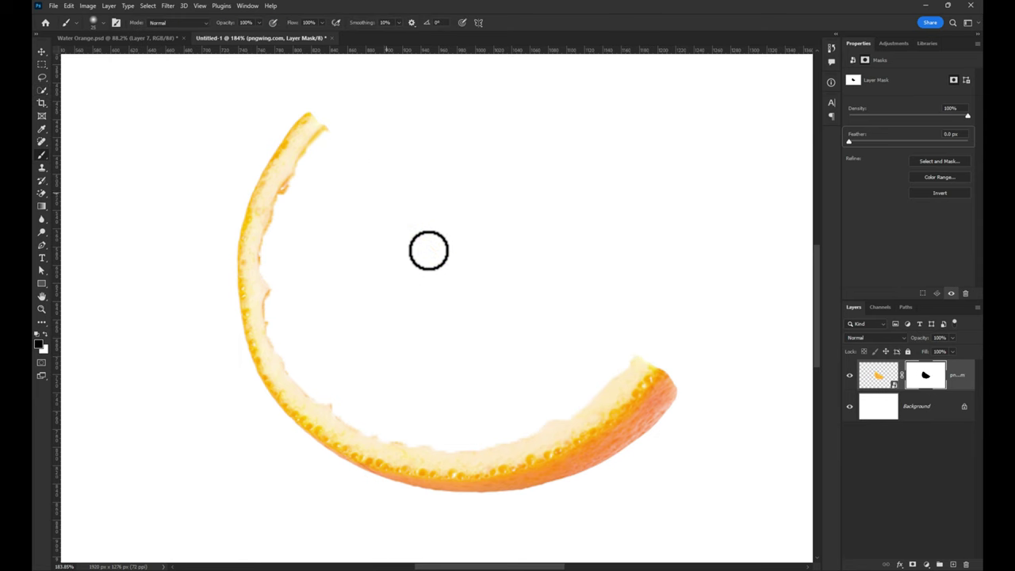
- Bring the water splash image from the source folder into the document
key("v")
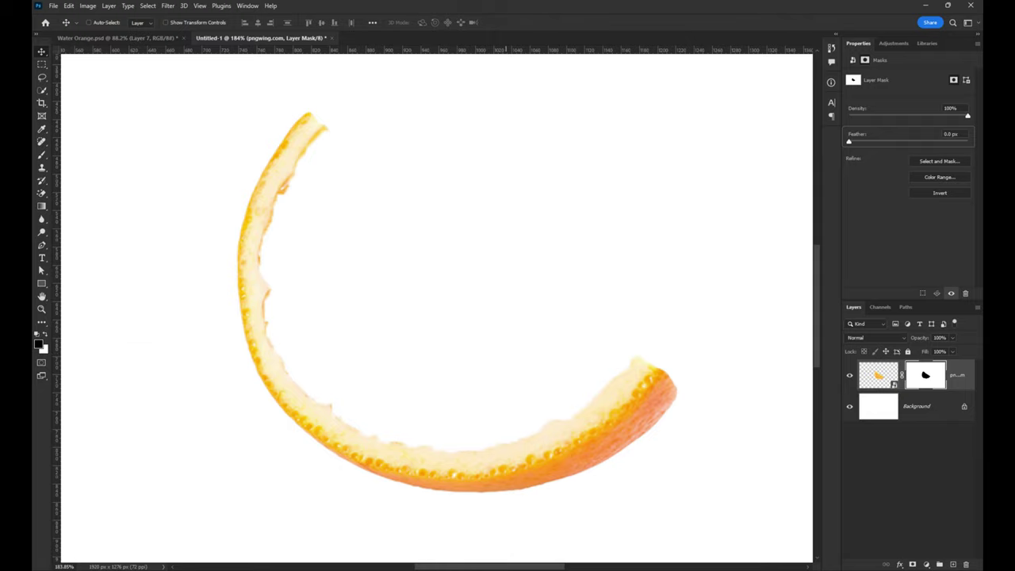
key("alt+Tab")
mouse_move(476, 193)
left_mouse_down()
mouse_move(487, 385)
mouse_move(458, 324)
left_mouse_up()
key("alt+Tab")
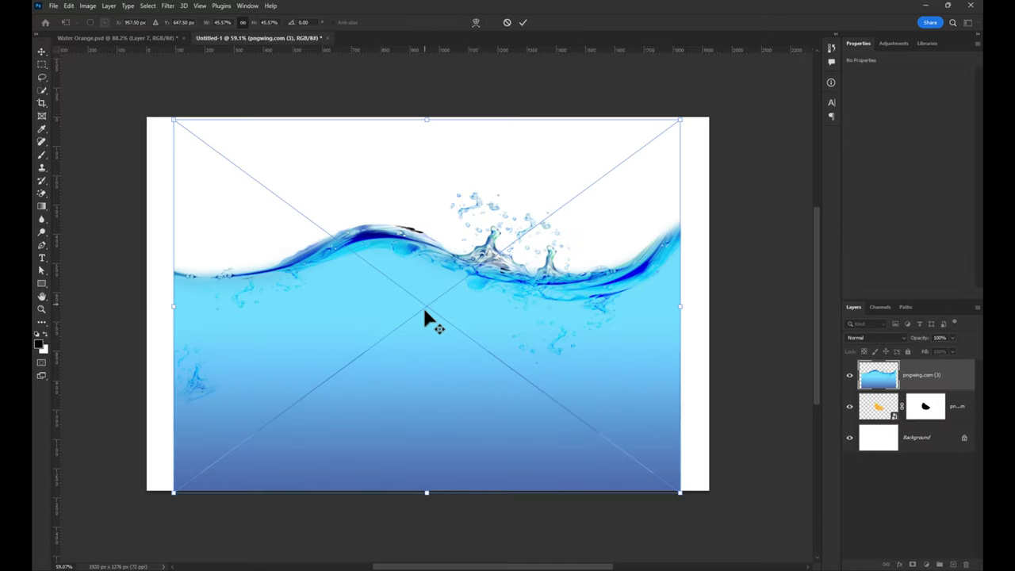
- Shrink and rotate the water splash about 41° to lie diagonally across the peel arc
left_click_drag(679, 120, 511, 245)
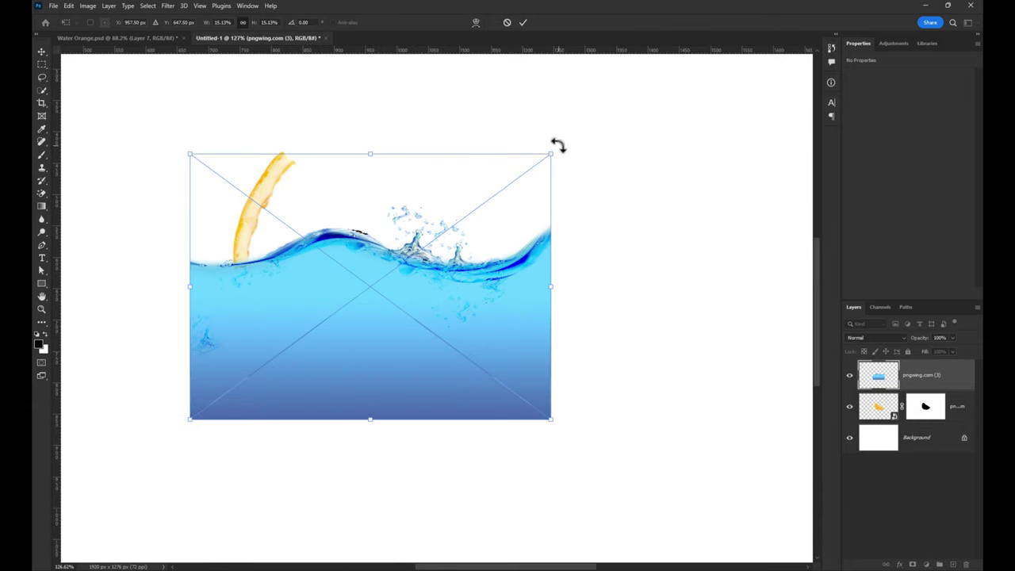
mouse_move(559, 145)
left_mouse_down()
mouse_move(551, 294)
mouse_move(529, 301)
left_mouse_up()
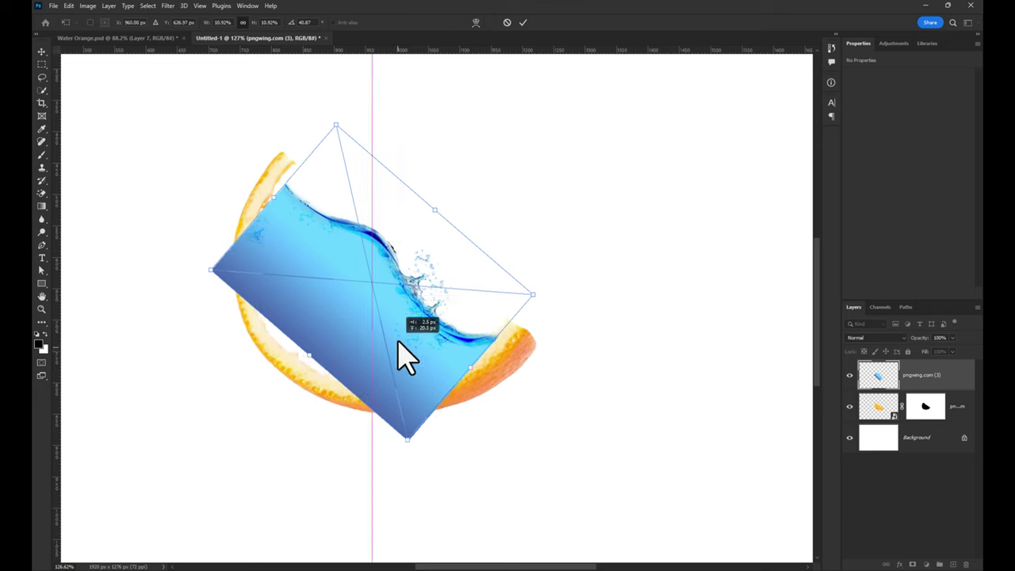
left_click_drag(397, 345, 411, 327)
mouse_move(223, 255)
left_mouse_down()
mouse_move(197, 271)
mouse_move(210, 268)
left_mouse_up()
left_click_drag(311, 342, 300, 354)
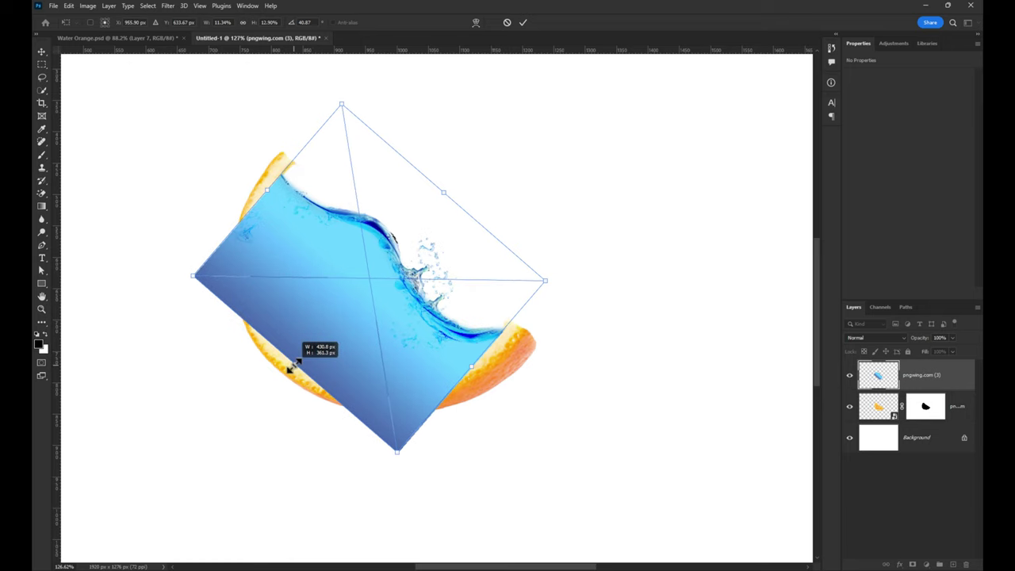
scroll(321, 320, "up", 2)
scroll(321, 320, "up", 2)
right_click(365, 272)
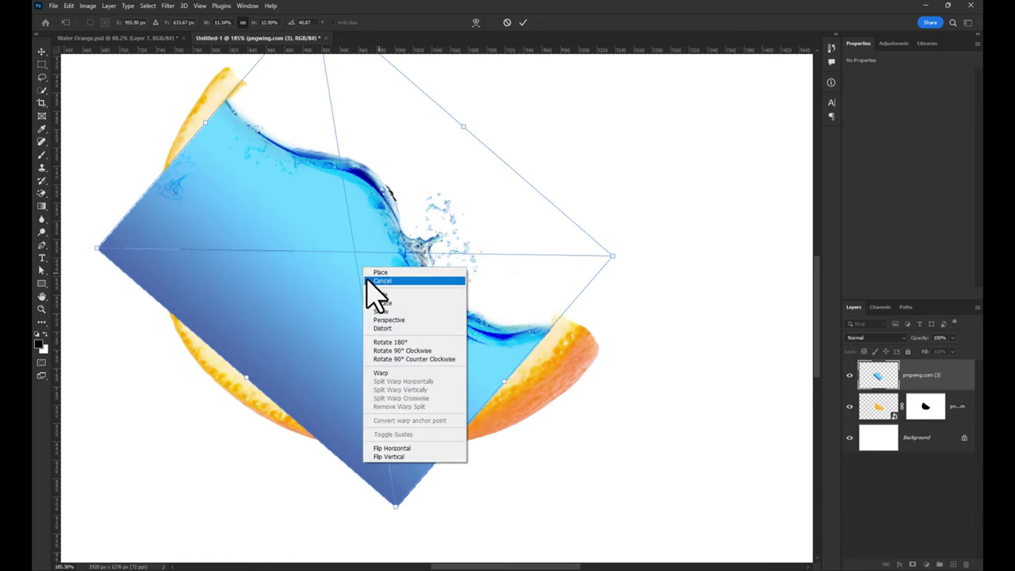
- Warp the water's wavy upper edge into the peel and stack it beneath the orange layer
left_click(385, 373)
scroll(265, 185, "up", 2)
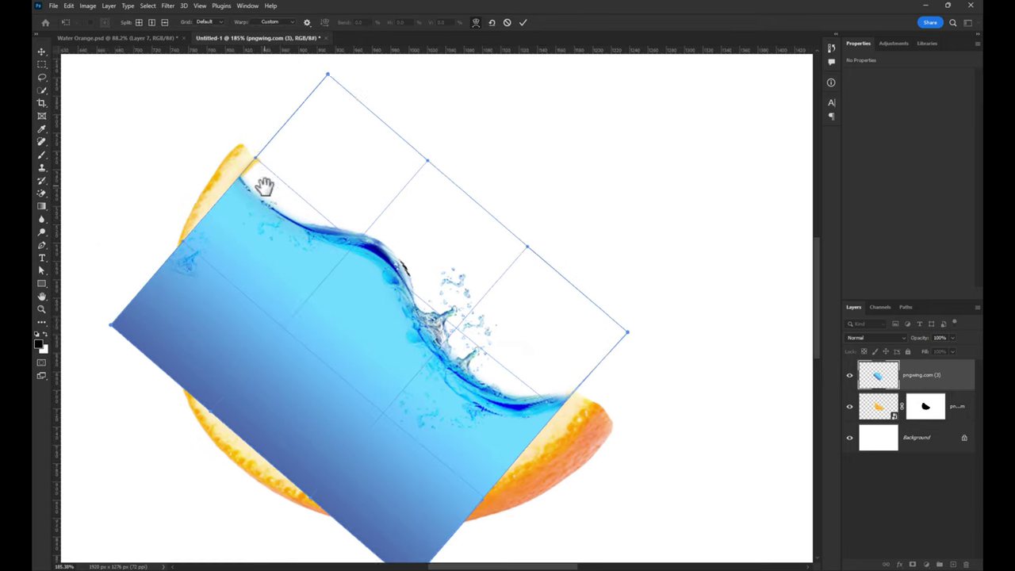
left_click_drag(262, 164, 266, 161)
left_click_drag(323, 352, 331, 290)
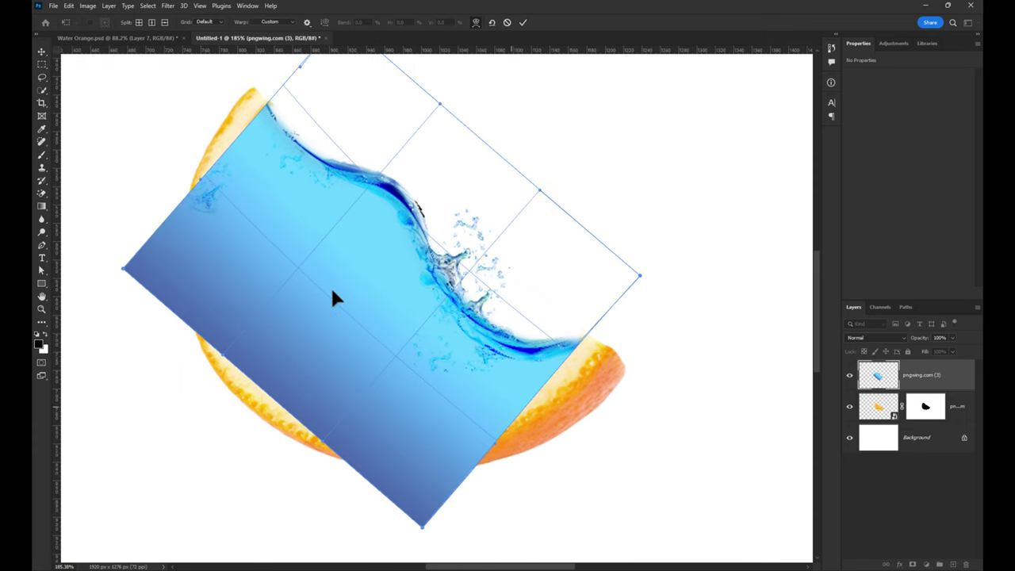
left_click_drag(408, 255, 407, 260)
left_click_drag(268, 123, 269, 125)
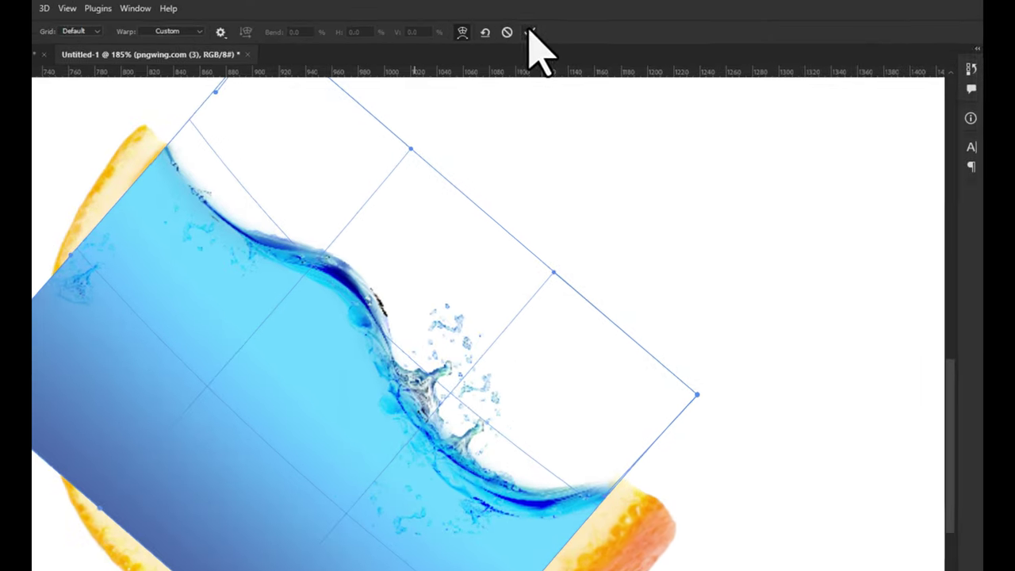
left_click(522, 22)
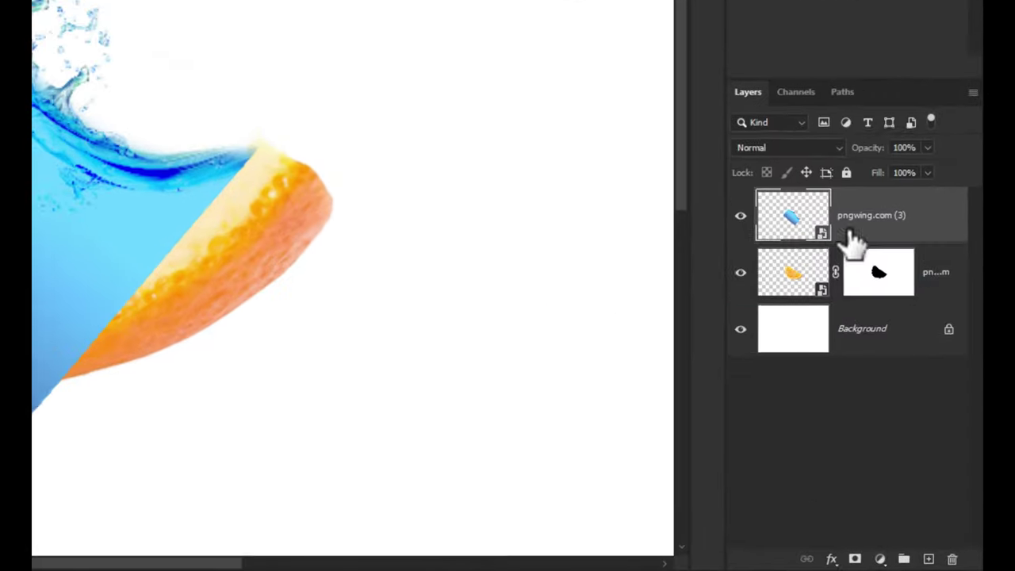
left_click_drag(924, 371, 933, 417)
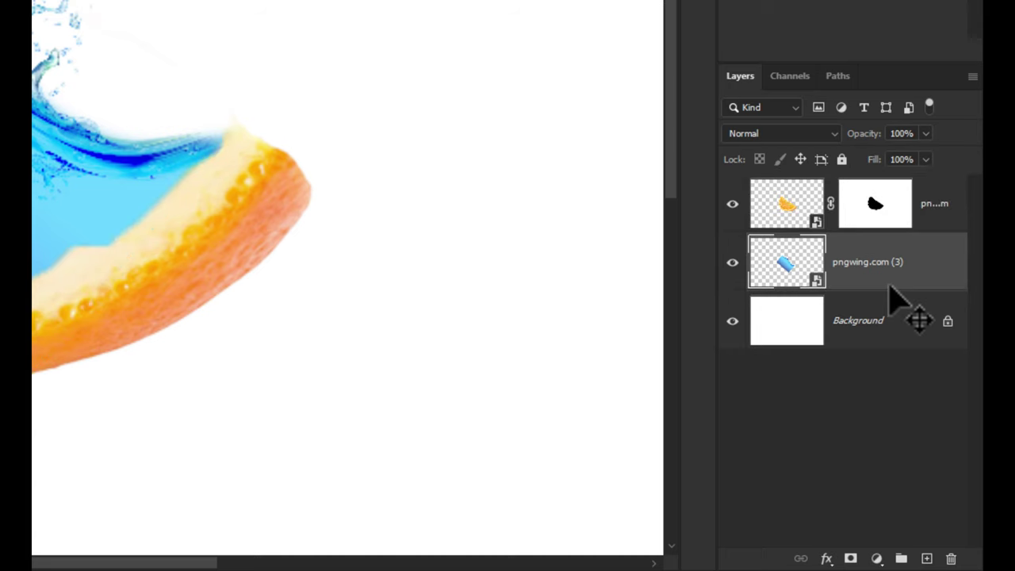
- Add a layer mask to the water layer and set up a black brush
left_click(851, 559)
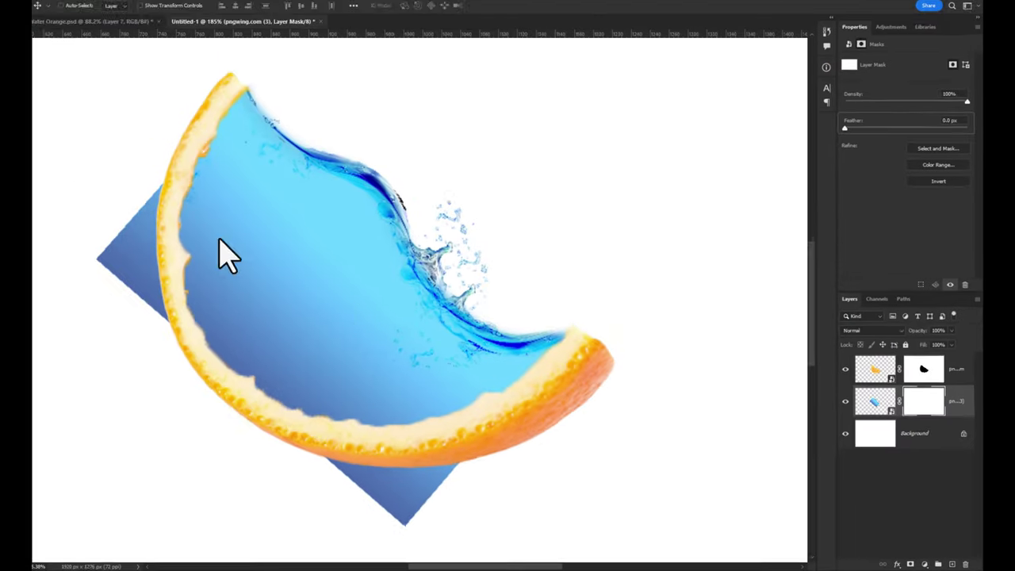
left_click(44, 156)
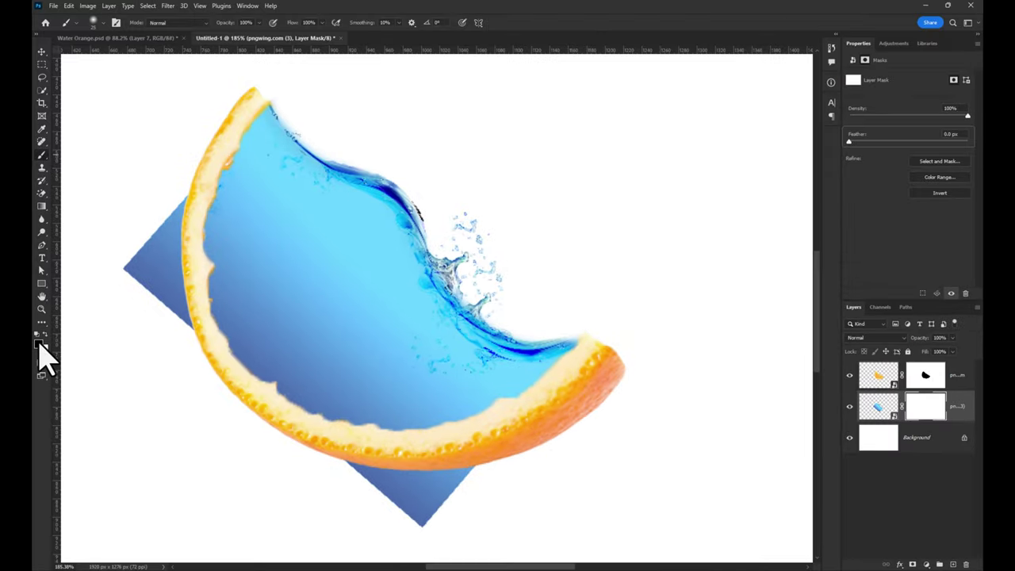
left_click(40, 344)
left_click(702, 210)
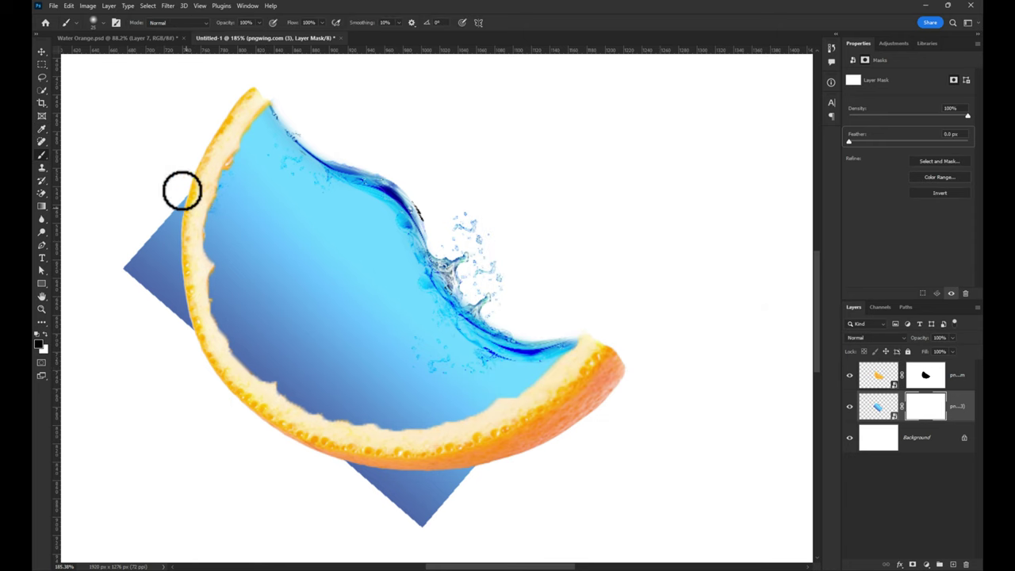
right_click(269, 297)
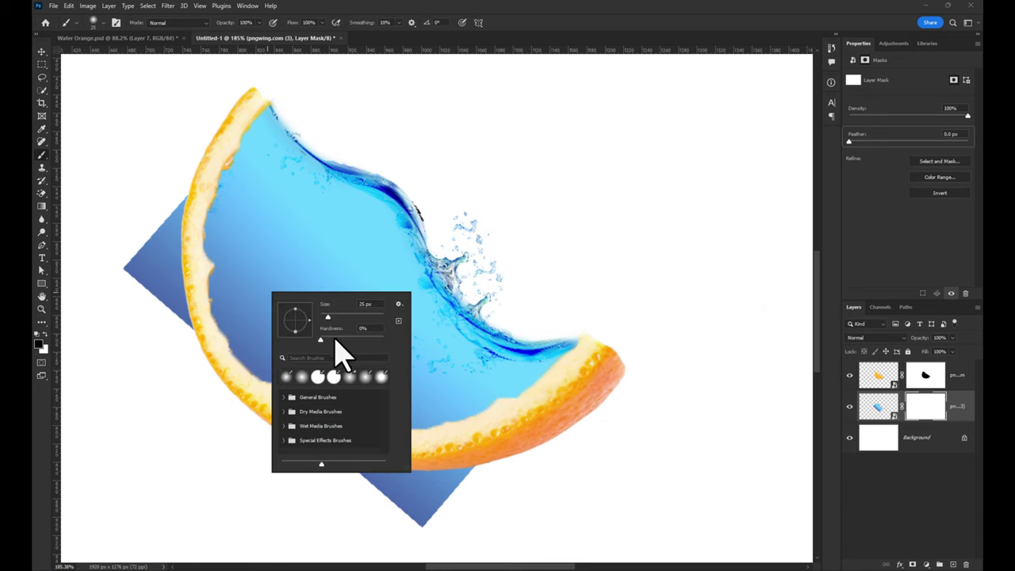
key("Return")
- Paint away the water outside the peel's left rim and below the orange rim
mouse_move(215, 207)
left_mouse_down()
mouse_move(186, 291)
mouse_move(190, 335)
mouse_move(124, 262)
mouse_move(149, 260)
left_mouse_up()
mouse_move(427, 462)
left_mouse_down()
mouse_move(442, 481)
mouse_move(358, 484)
mouse_move(399, 510)
left_mouse_up()
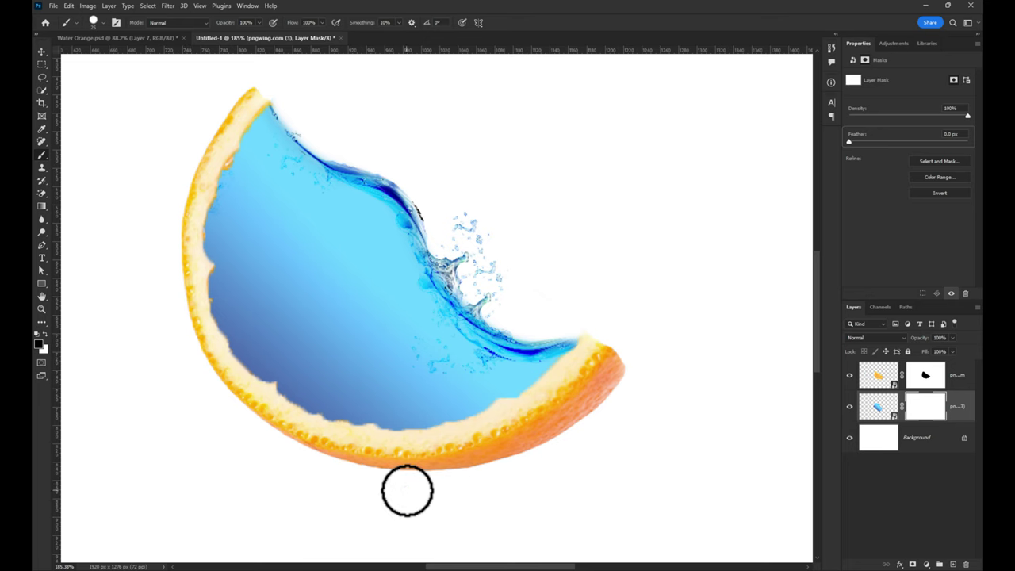
key("ctrl+0")
key("v")
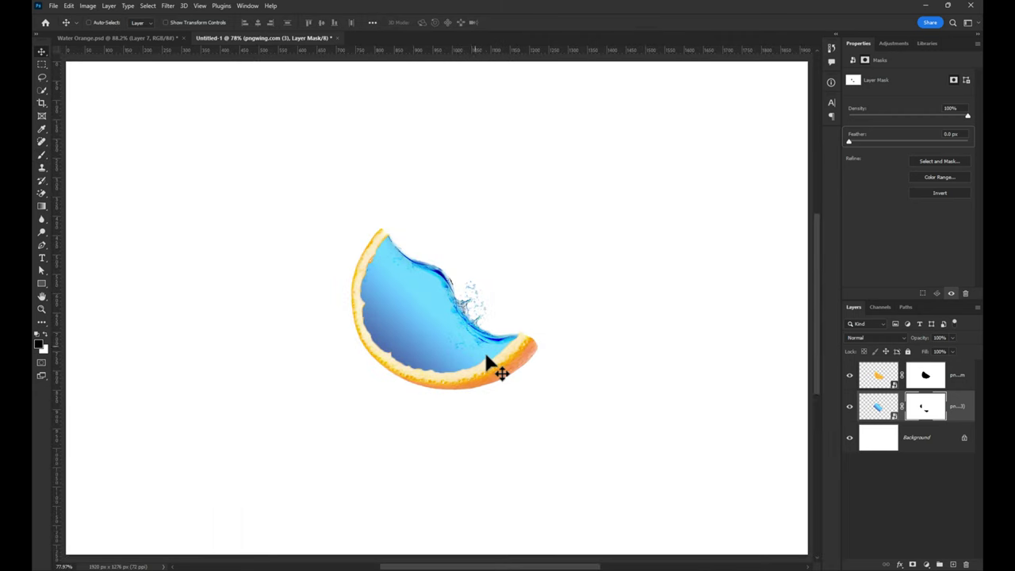
left_click(500, 568)
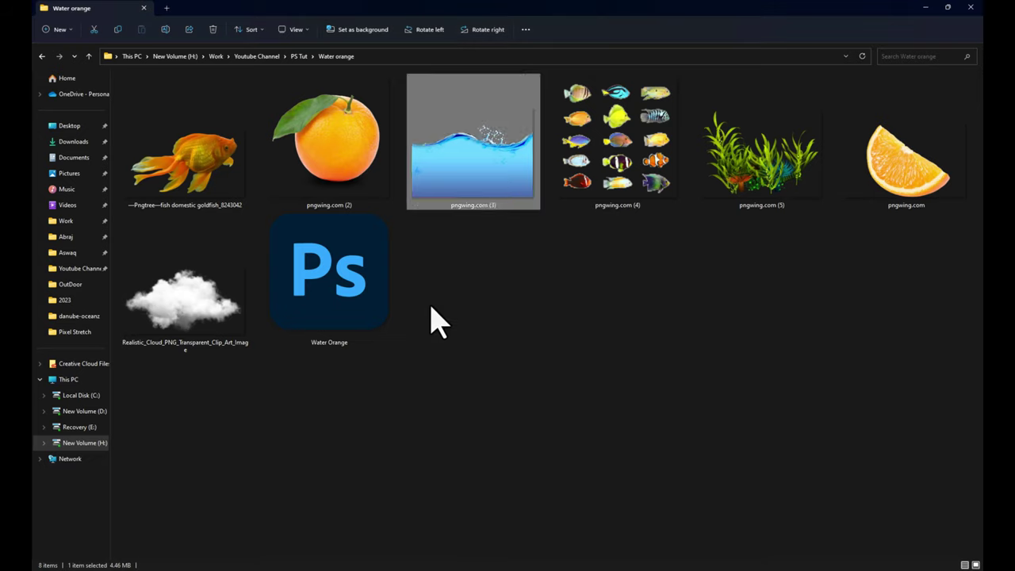
- Place the goldfish in the middle of the water, scaled to 38% and tilted about 26°
mouse_move(210, 162)
left_mouse_down()
mouse_move(429, 424)
mouse_move(431, 413)
left_mouse_up()
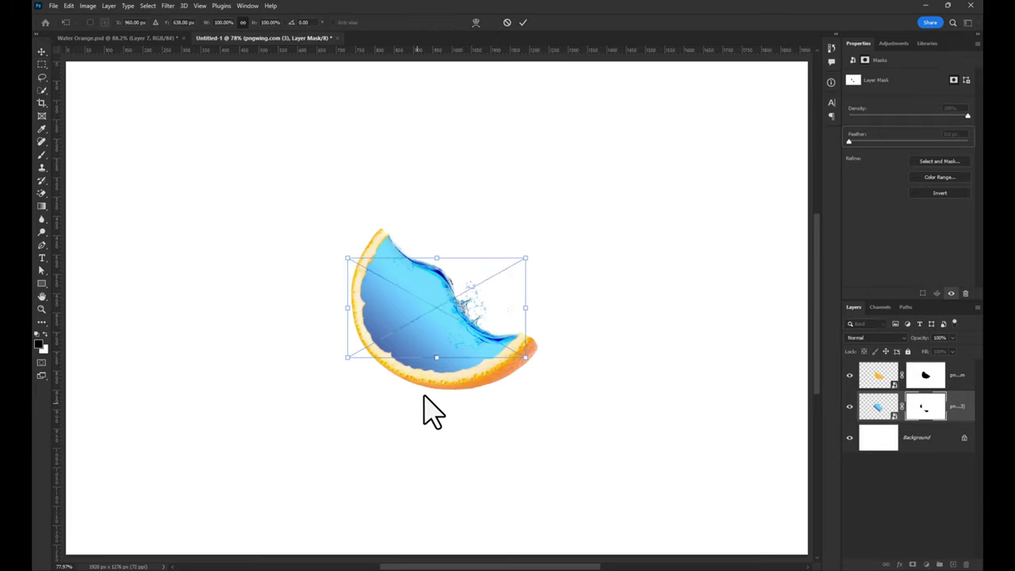
mouse_move(521, 272)
left_mouse_down()
mouse_move(483, 265)
mouse_move(474, 305)
mouse_move(430, 316)
mouse_move(472, 308)
left_mouse_up()
left_click_drag(431, 336, 437, 322)
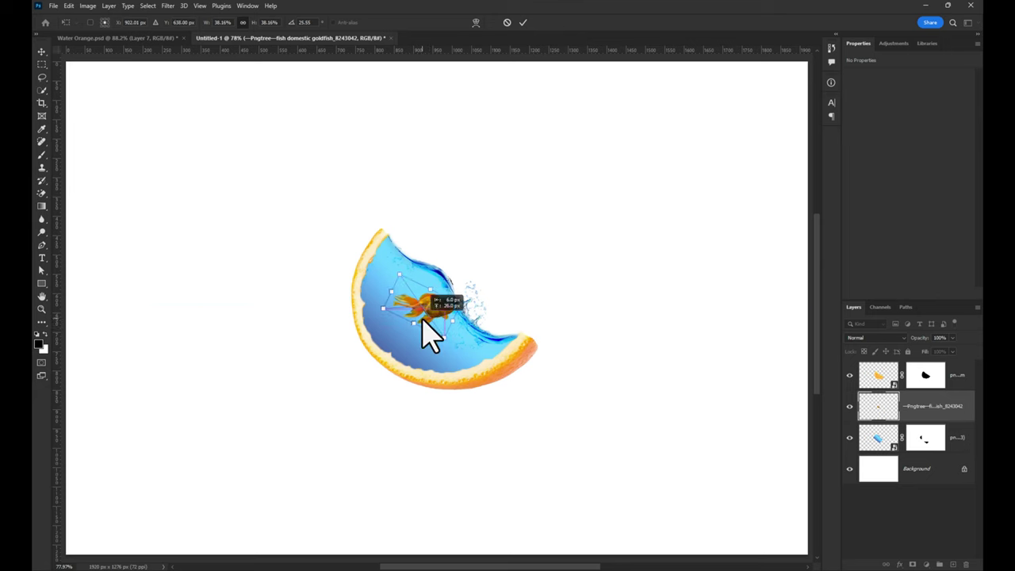
key("Return")
scroll(428, 321, "up", 3)
scroll(429, 321, "up", 2)
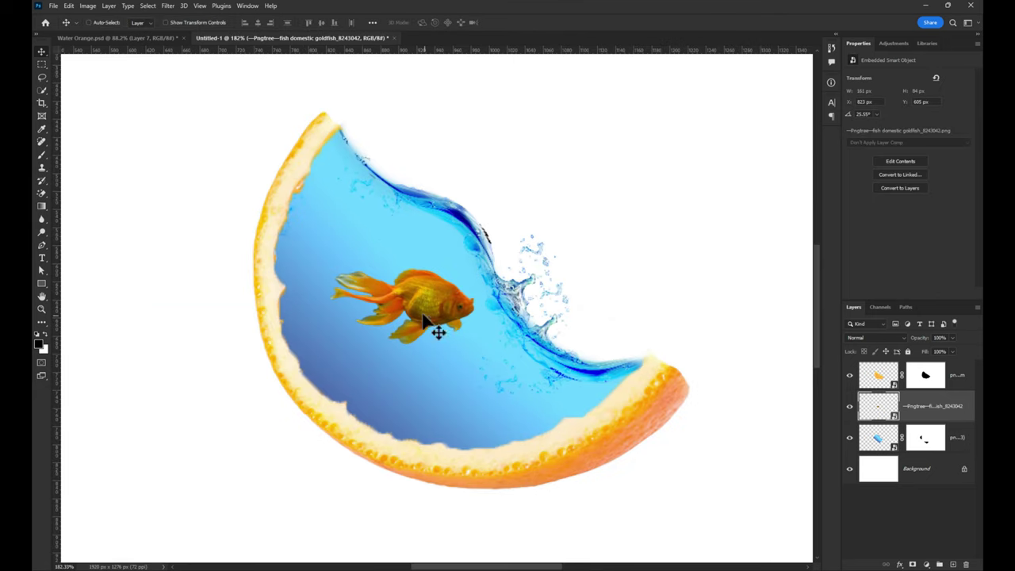
right_click(974, 420)
left_click(976, 436)
- Fade the goldfish's bright tones using the Current Layer Blend If highlight slider
right_click(933, 424)
left_click(910, 23)
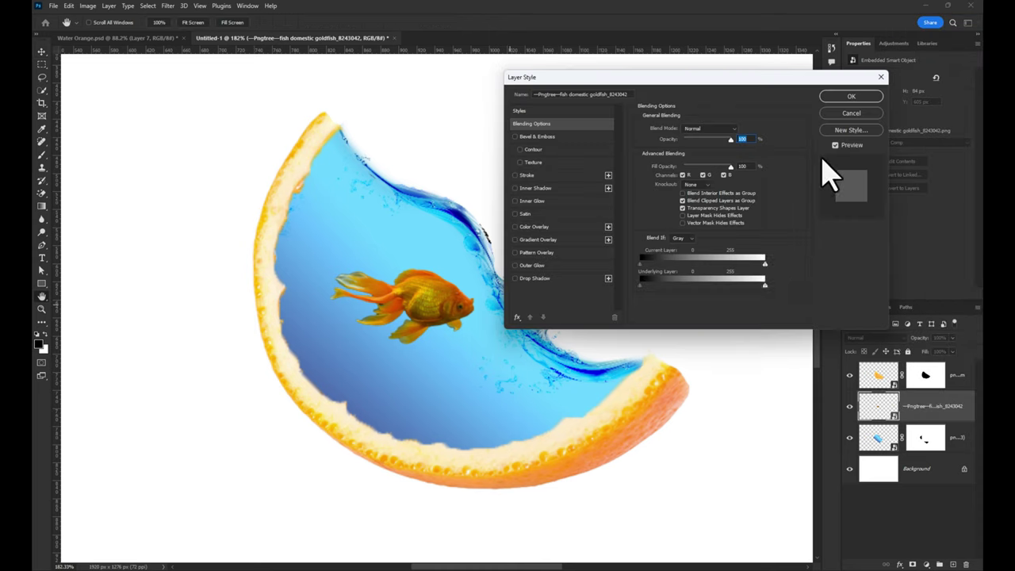
left_click_drag(726, 266, 668, 267)
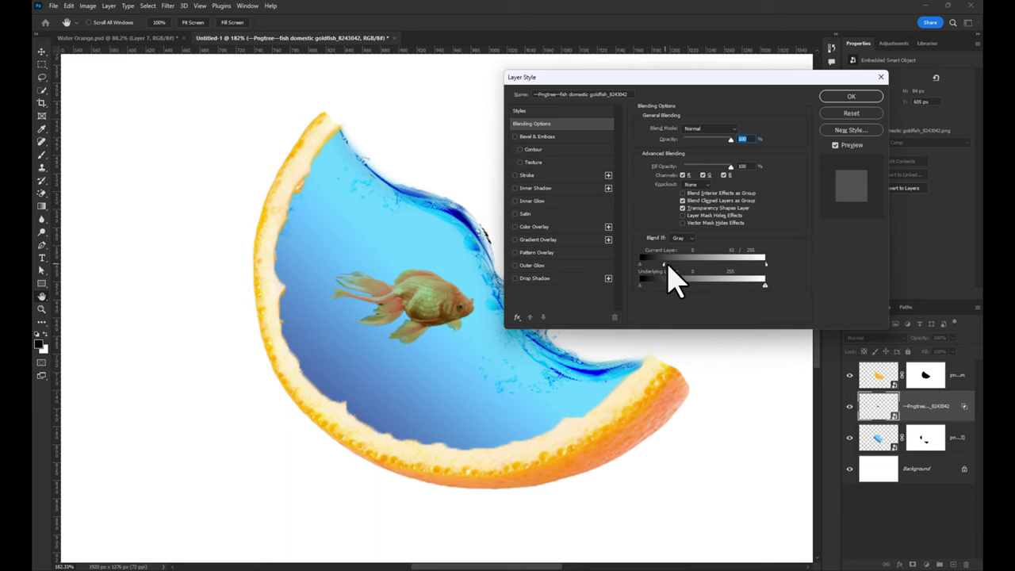
left_click(842, 101)
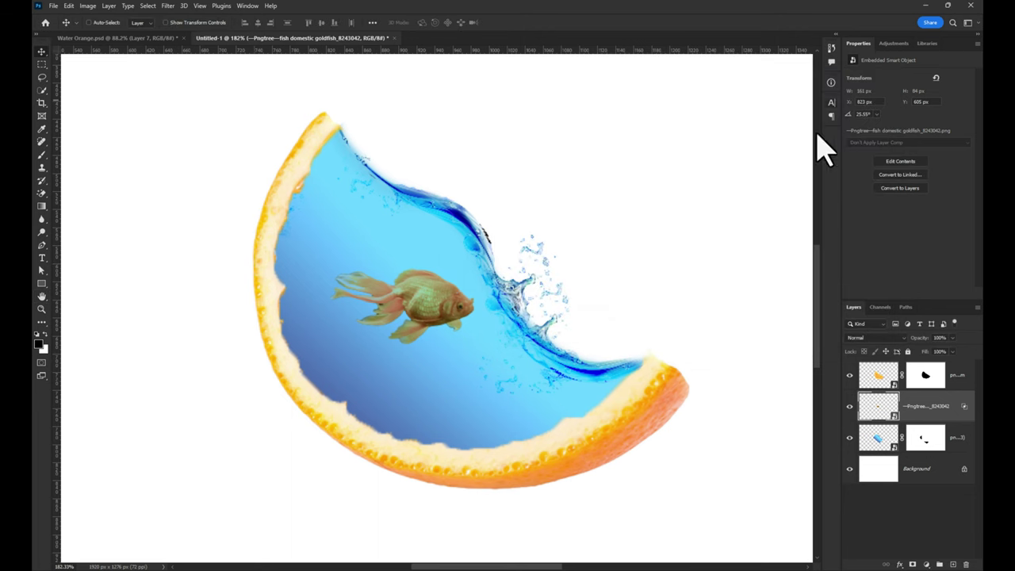
key("alt+Tab")
- Bring in the aquatic plants, tilted about 34°, at the water's lower left
mouse_move(759, 199)
left_mouse_down()
mouse_move(498, 438)
mouse_move(437, 396)
left_mouse_up()
key("alt+Tab")
left_click_drag(556, 222, 584, 288)
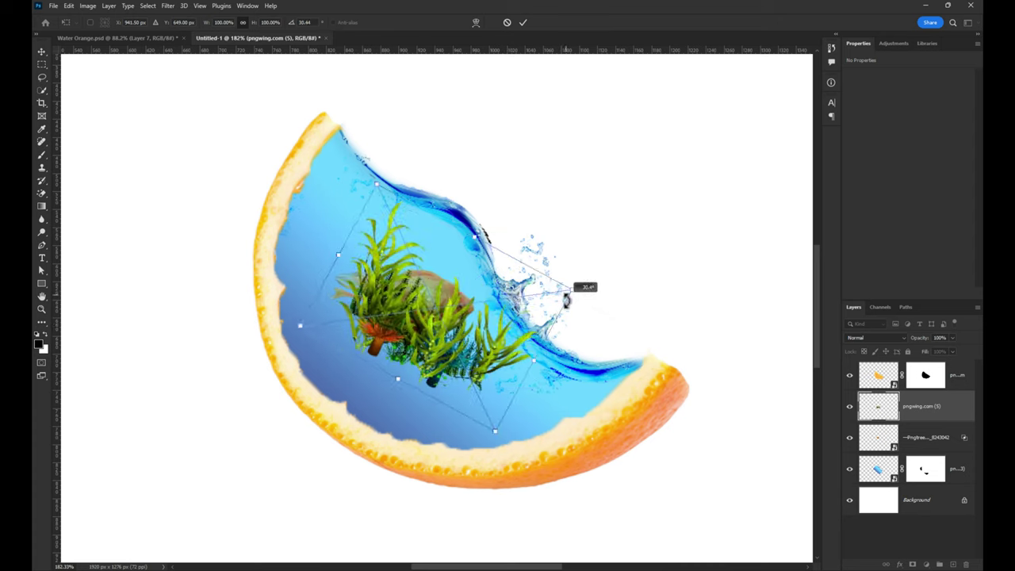
left_click_drag(418, 361, 380, 425)
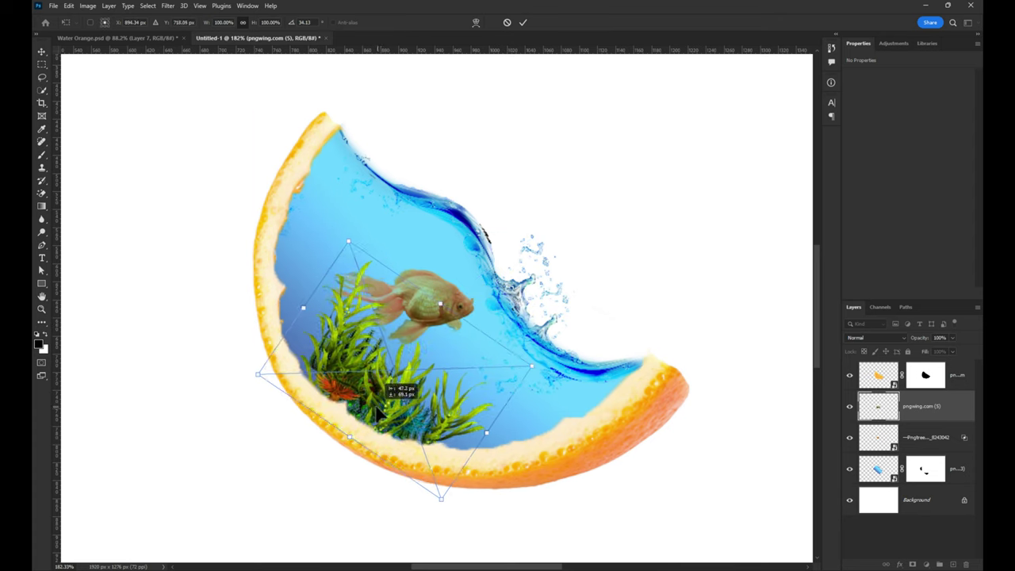
key("Return")
- Shrink the plants slightly and nudge them into the bottom of the slice
key("ctrl+t")
left_click_drag(526, 362, 507, 374)
left_click_drag(404, 402, 413, 418)
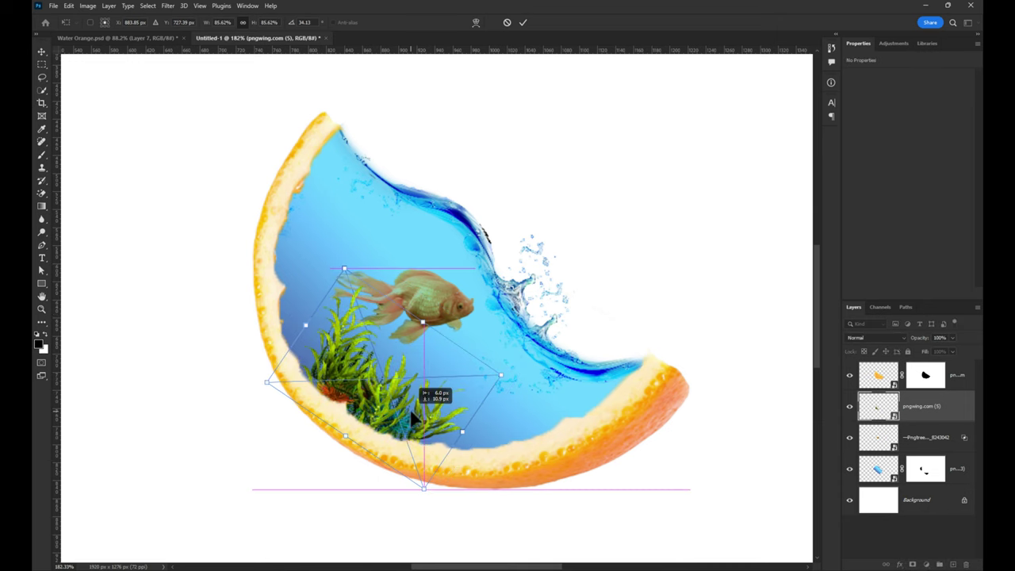
key("Return")
right_click(957, 416)
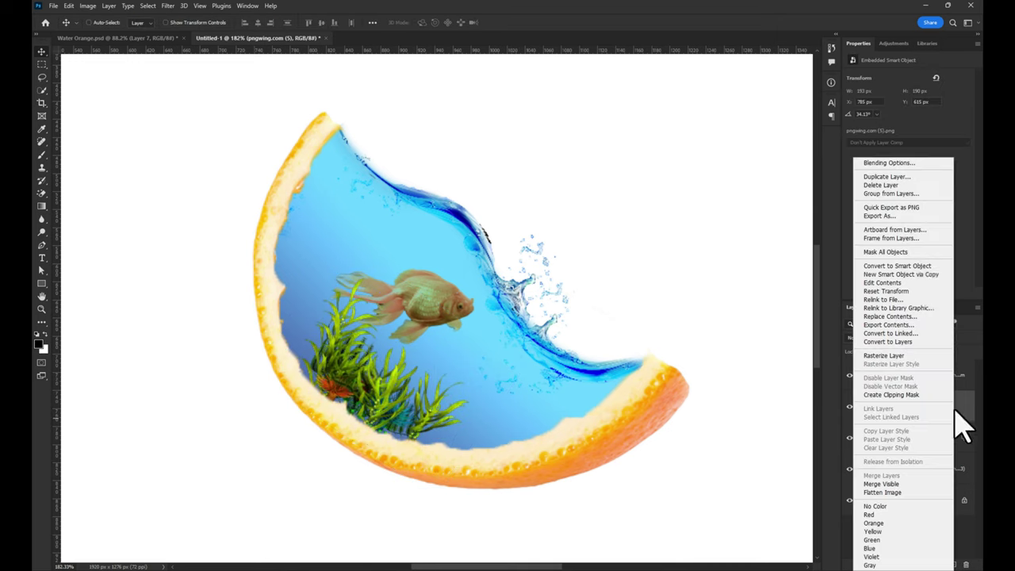
left_click(892, 162)
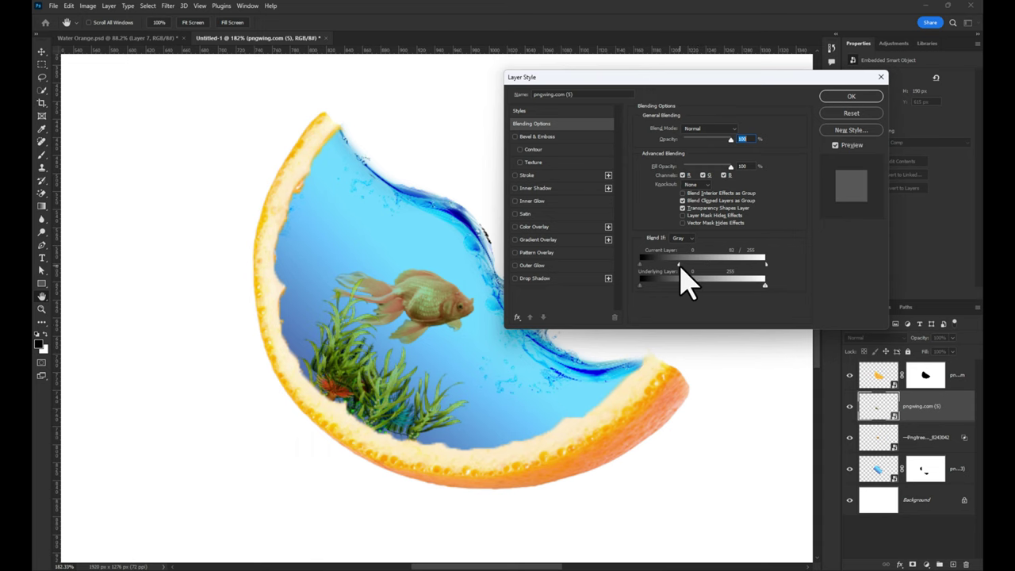
- Apply the plants' light-tone fade and bring the whole orange image into the composition
key("Return")
key("v")
key("ctrl+0")
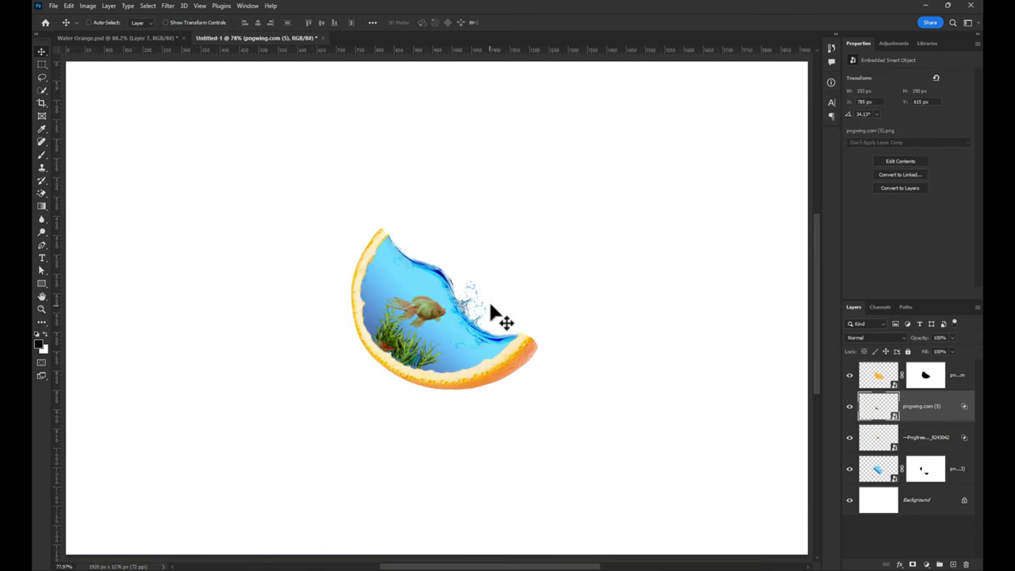
key("alt+Tab")
mouse_move(328, 140)
left_mouse_down()
mouse_move(365, 309)
mouse_move(465, 362)
mouse_move(389, 360)
mouse_move(384, 351)
left_mouse_up()
key("alt+Tab")
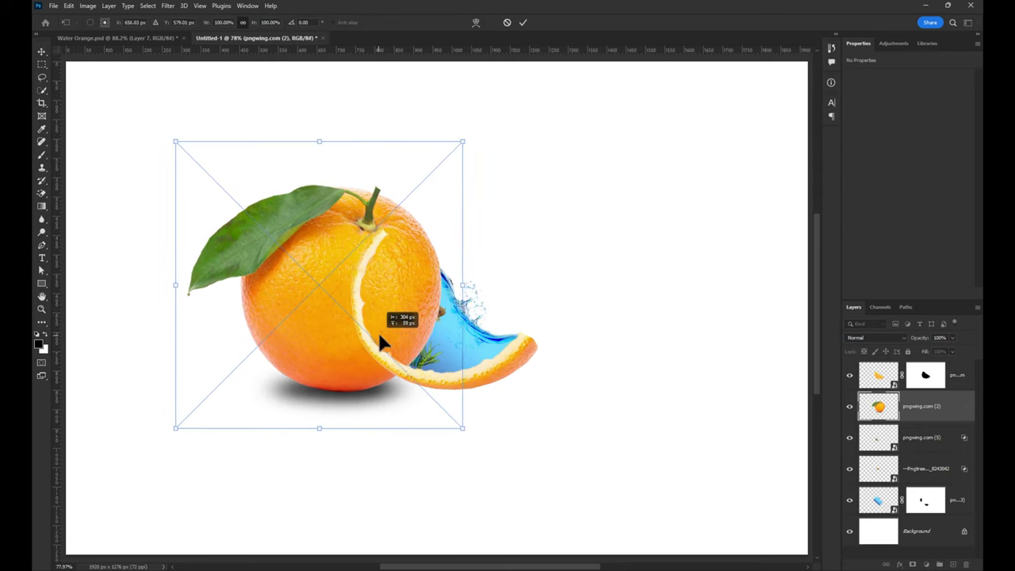
- Place the whole orange and move its layer beneath the water layer
key("Return")
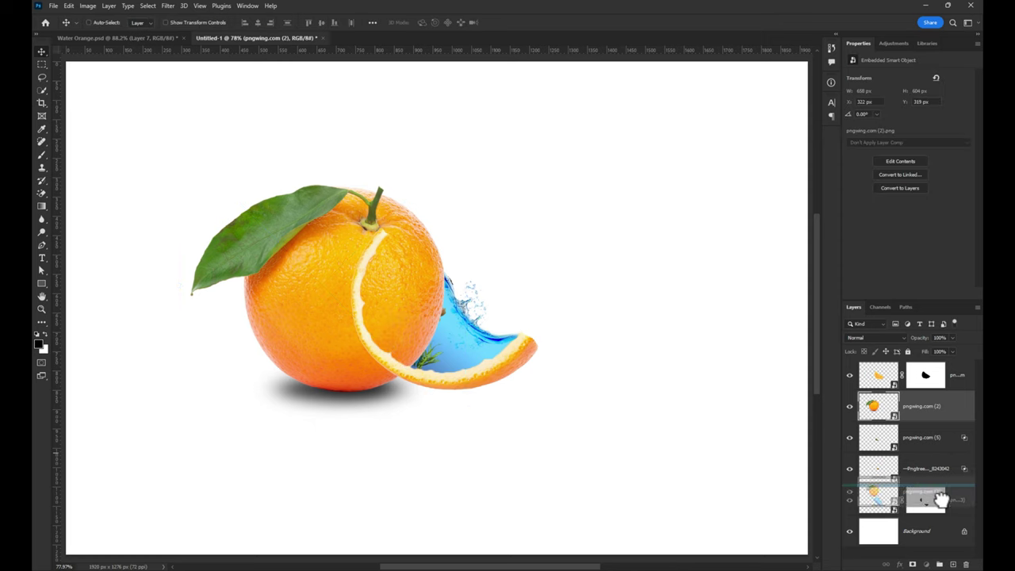
left_click_drag(956, 421, 936, 512)
scroll(420, 315, "up", 2)
scroll(420, 315, "up", 3)
- Fade the water's bright areas with Blend If set to 153
left_click(420, 315, "ctrl")
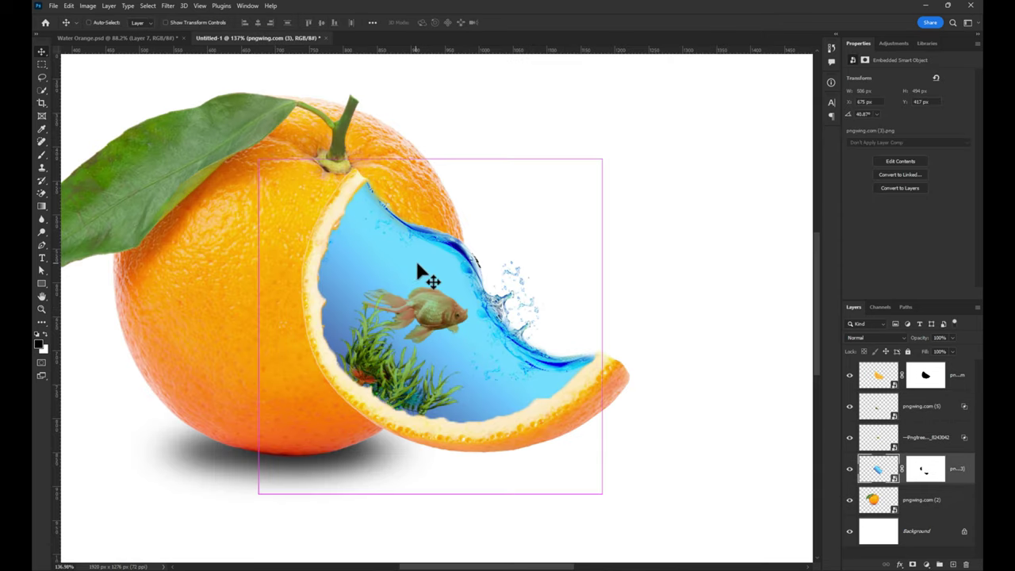
right_click(968, 480)
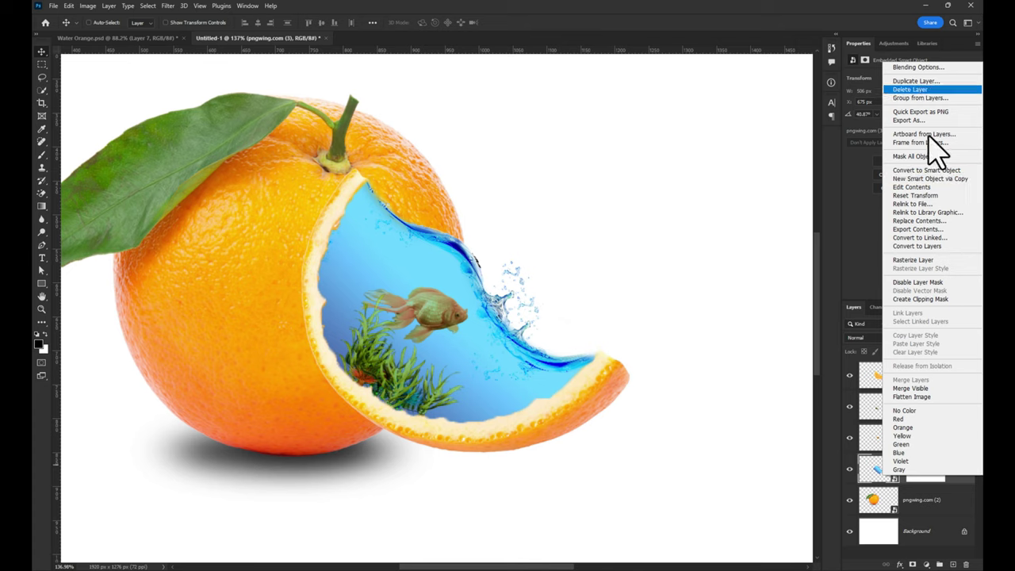
left_click(916, 67)
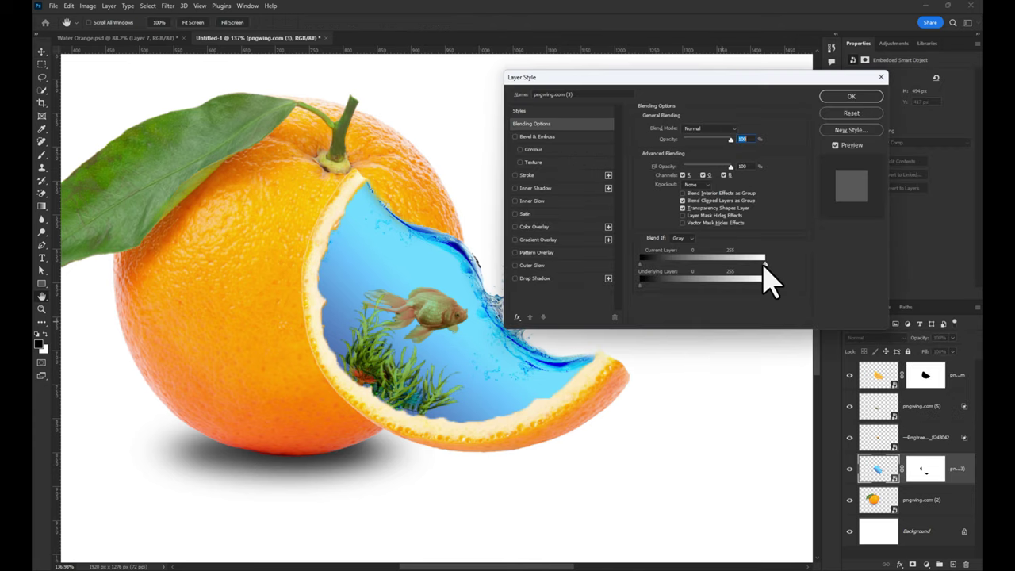
left_click_drag(738, 267, 716, 272)
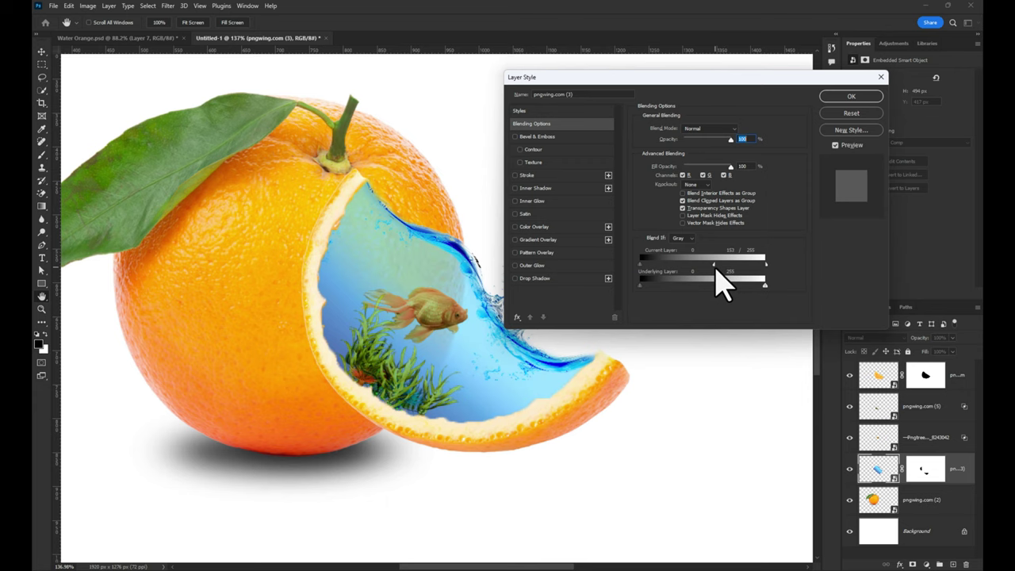
left_click(851, 96)
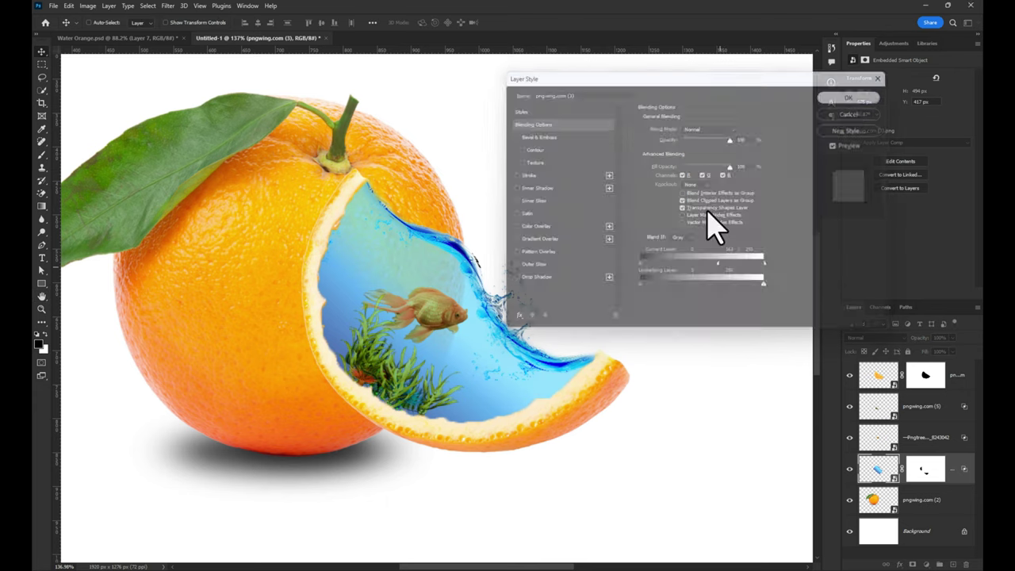
scroll(547, 353, "down", 2)
left_click(267, 254)
- Shrink the whole orange to about 91% and move it left and down behind the slice
key("ctrl+t")
left_click_drag(91, 496, 127, 460)
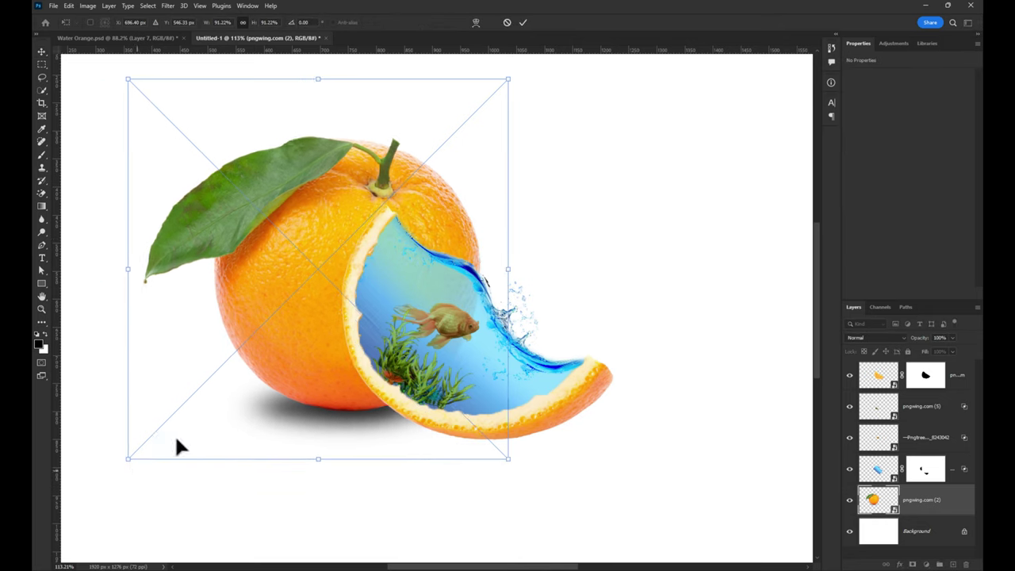
left_click_drag(256, 395, 234, 409)
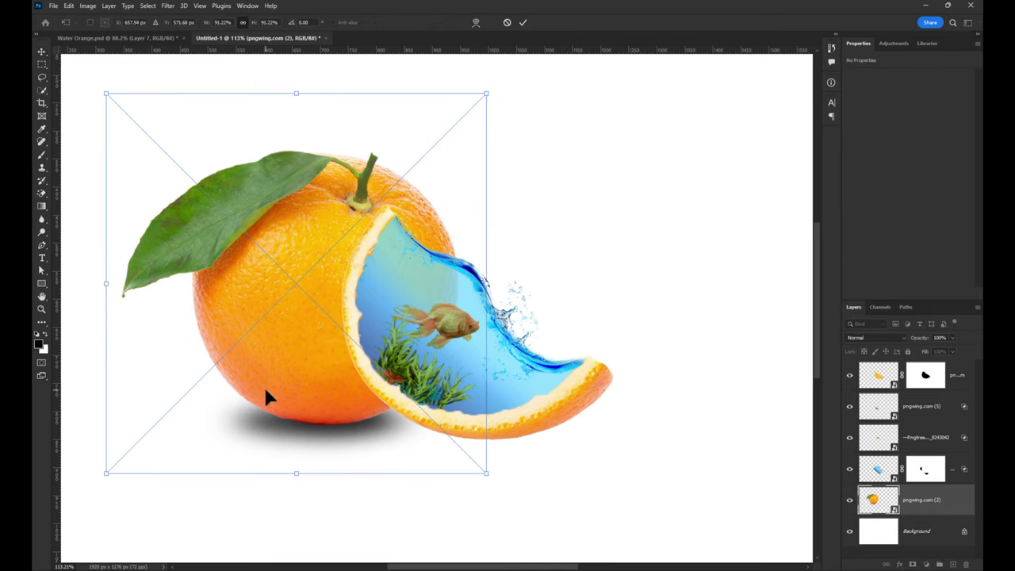
key("Return")
- Select all the orange composition layers and shift them about 70 px right
scroll(280, 399, "down", 2)
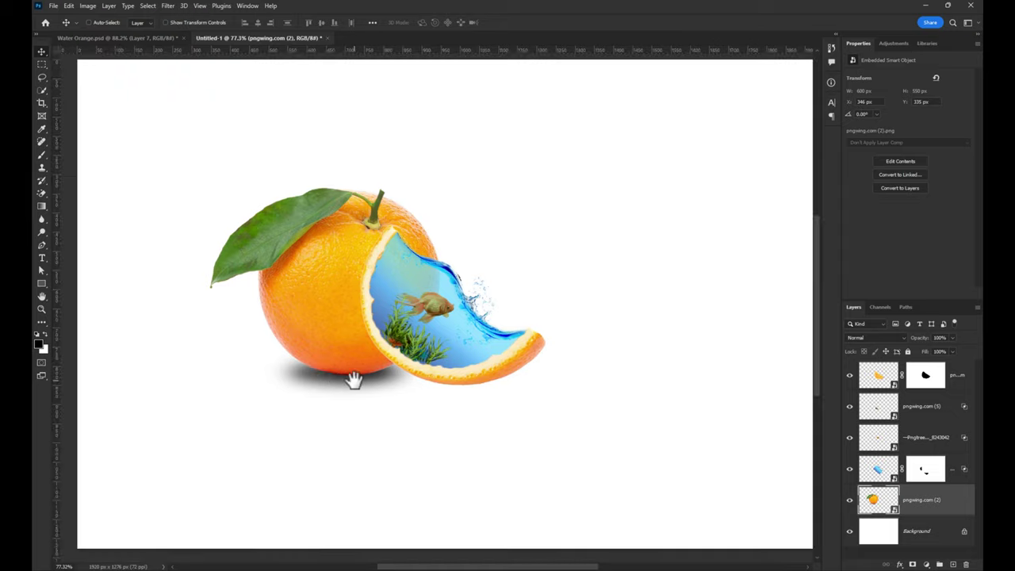
scroll(354, 381, "down", 1)
left_click_drag(187, 479, 187, 480)
mouse_move(459, 370)
left_mouse_down()
mouse_move(515, 371)
mouse_move(510, 365)
left_mouse_up()
scroll(512, 369, "up", 2)
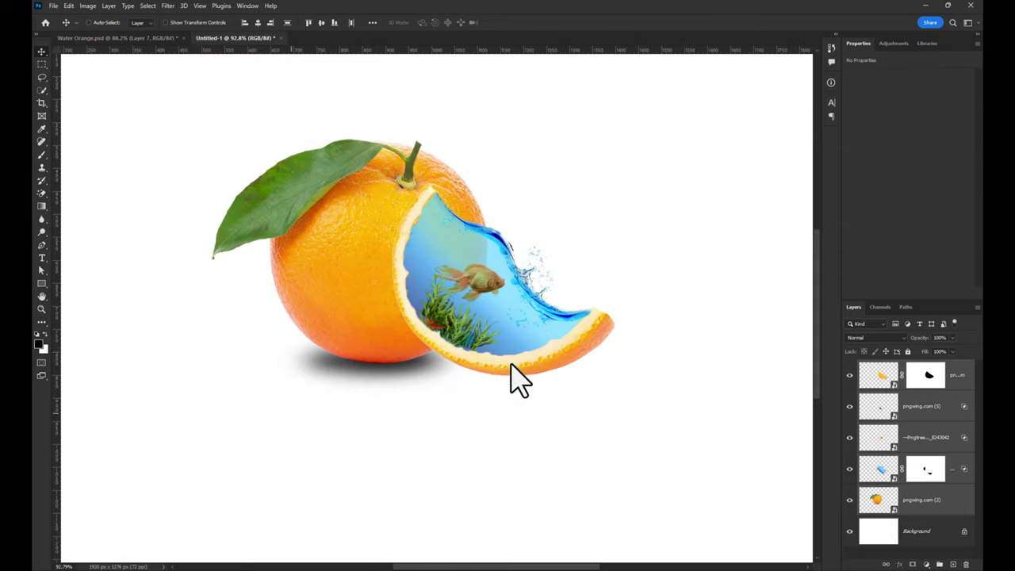
left_click(44, 156)
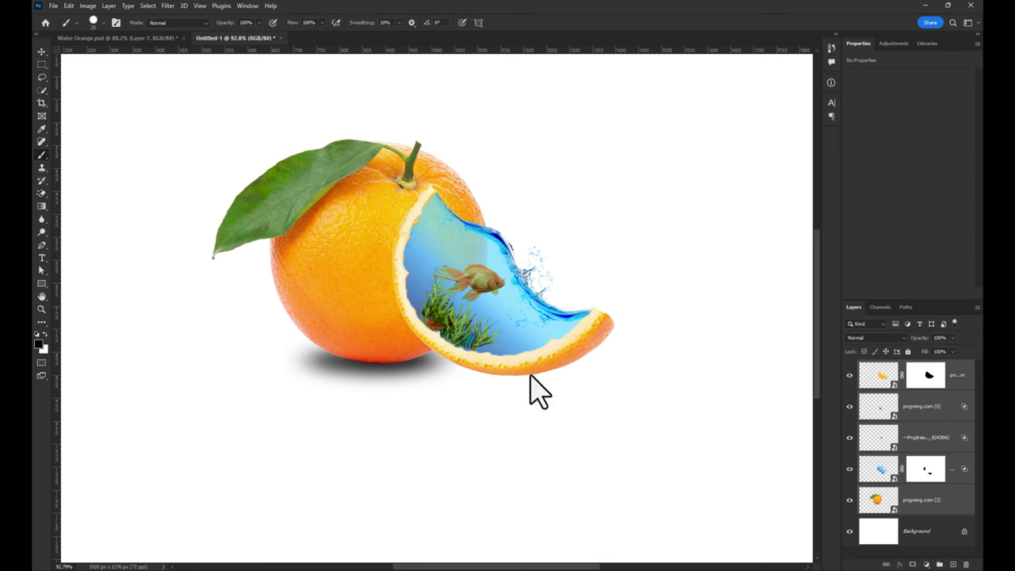
- Paint a soft black dot on a new layer for the shadow
left_click(953, 564)
right_click(173, 390)
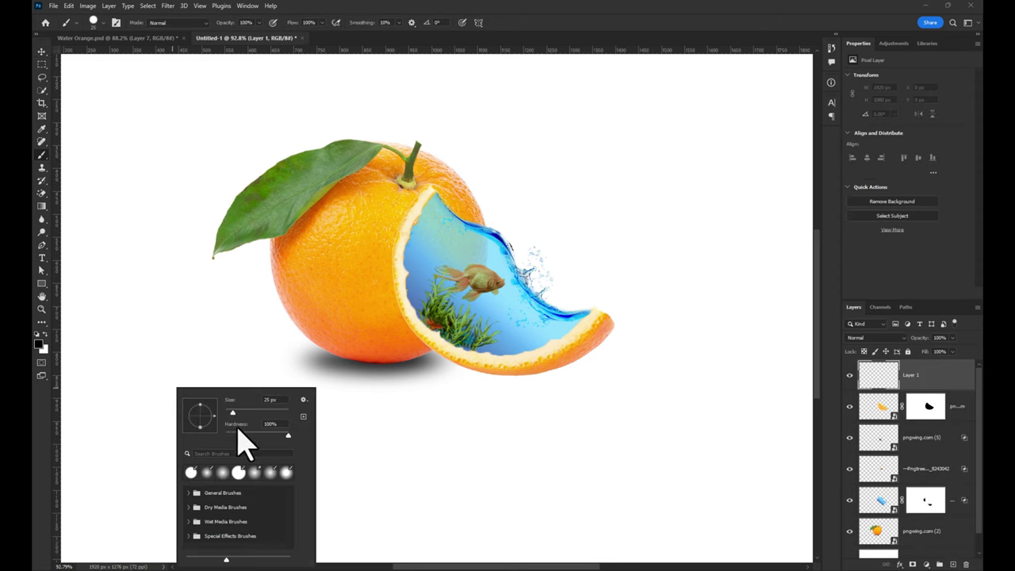
left_click(39, 344)
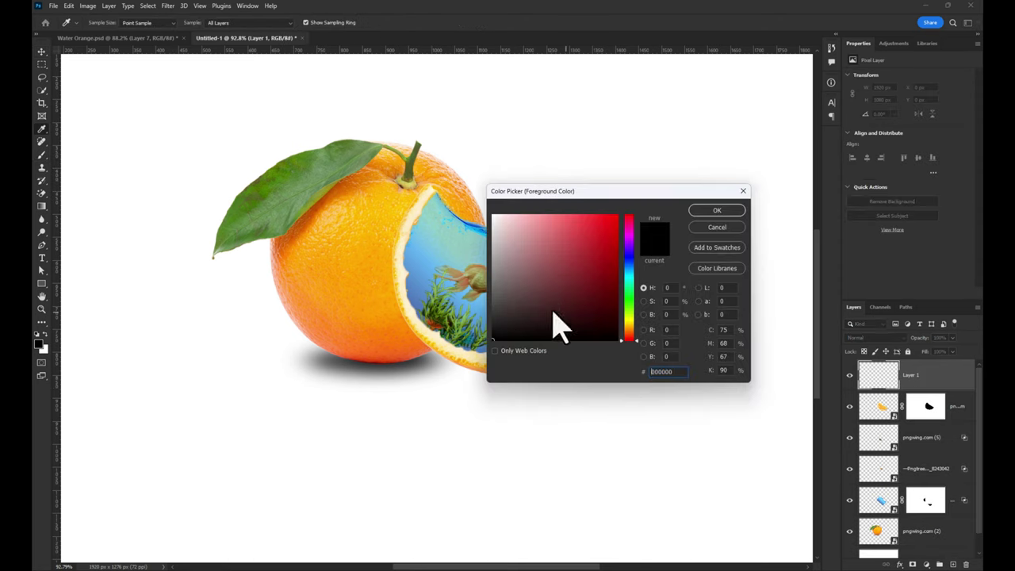
key("Return")
right_click(206, 399)
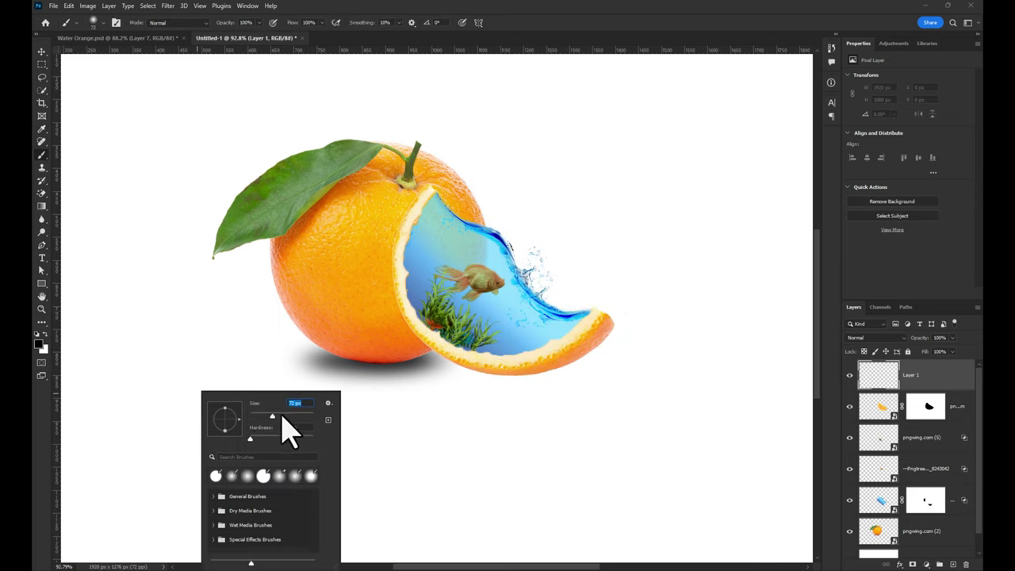
left_click(164, 389)
- Squash the dot into a thin flat ellipse and place it under the orange slice
key("ctrl+t")
mouse_move(165, 425)
left_mouse_down()
mouse_move(167, 394)
mouse_move(165, 402)
mouse_move(287, 413)
left_mouse_up()
mouse_move(163, 412)
left_mouse_down()
mouse_move(161, 402)
mouse_move(496, 379)
left_mouse_up()
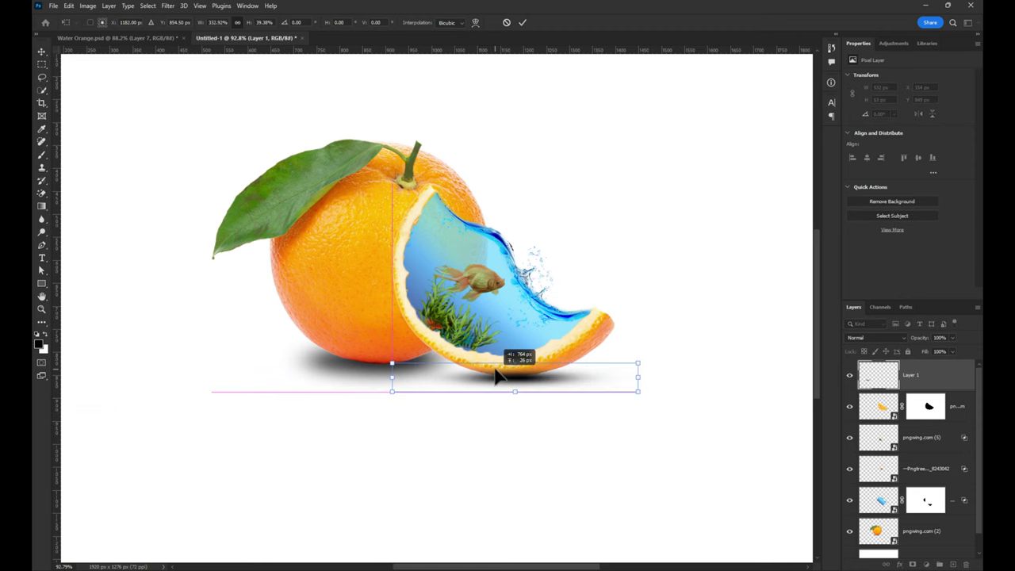
key("Return")
key("b")
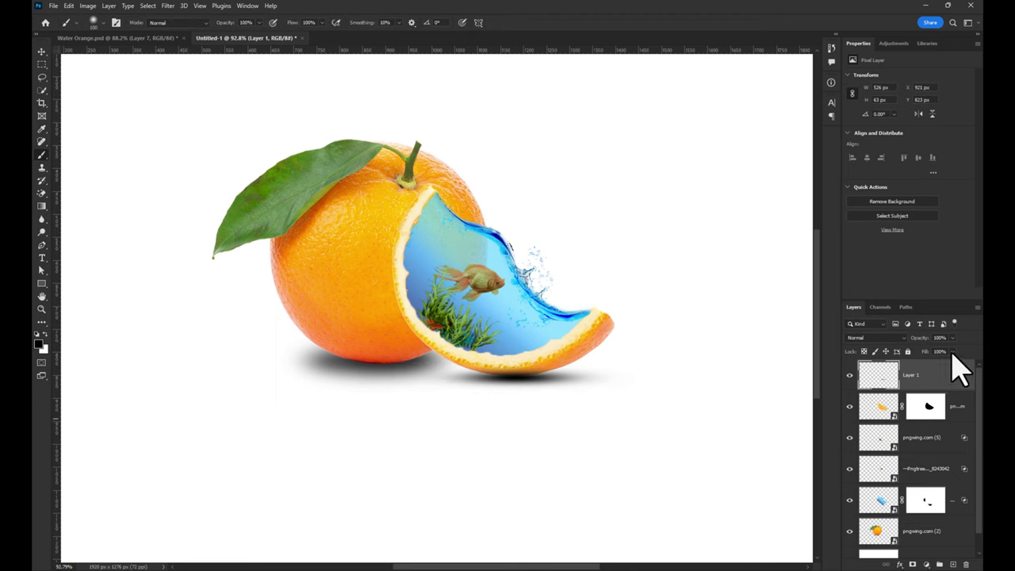
- Set the shadow layer's fill to 85% and nudge it up slightly
left_click_drag(952, 377, 960, 373)
key("v")
key("Up")
key("Up")
key("Up")
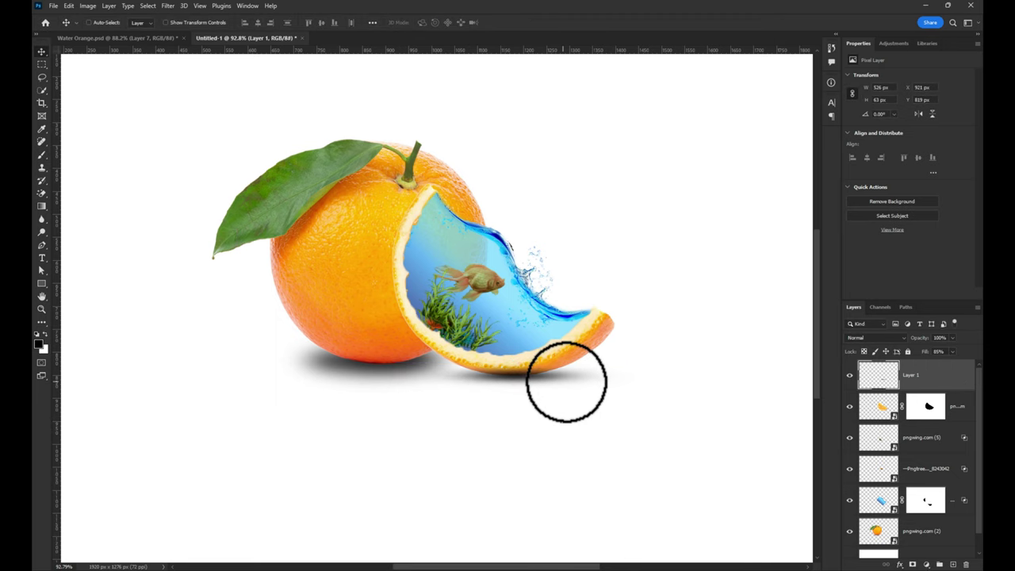
left_click_drag(495, 361, 460, 403)
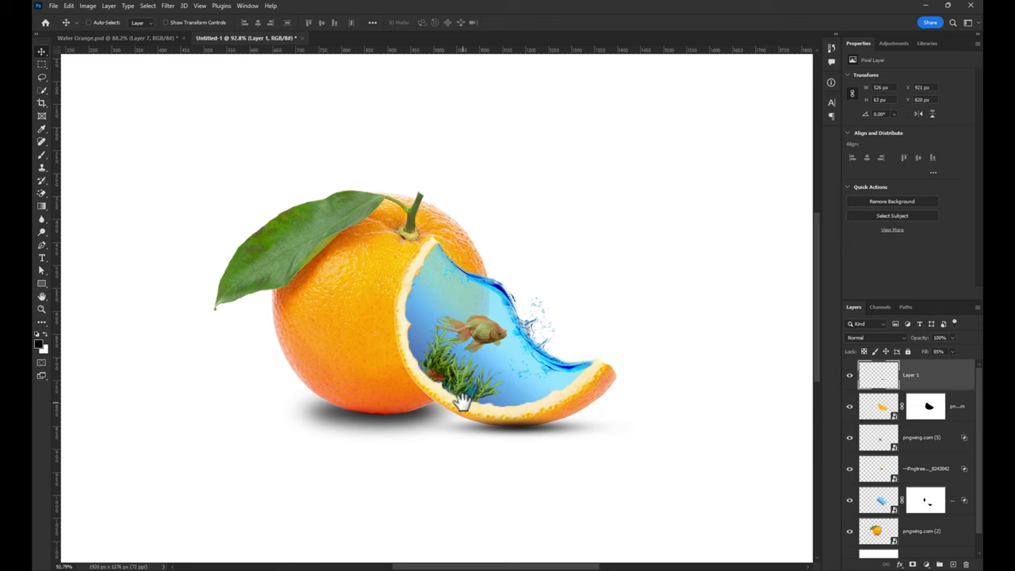
left_click(444, 372, "ctrl")
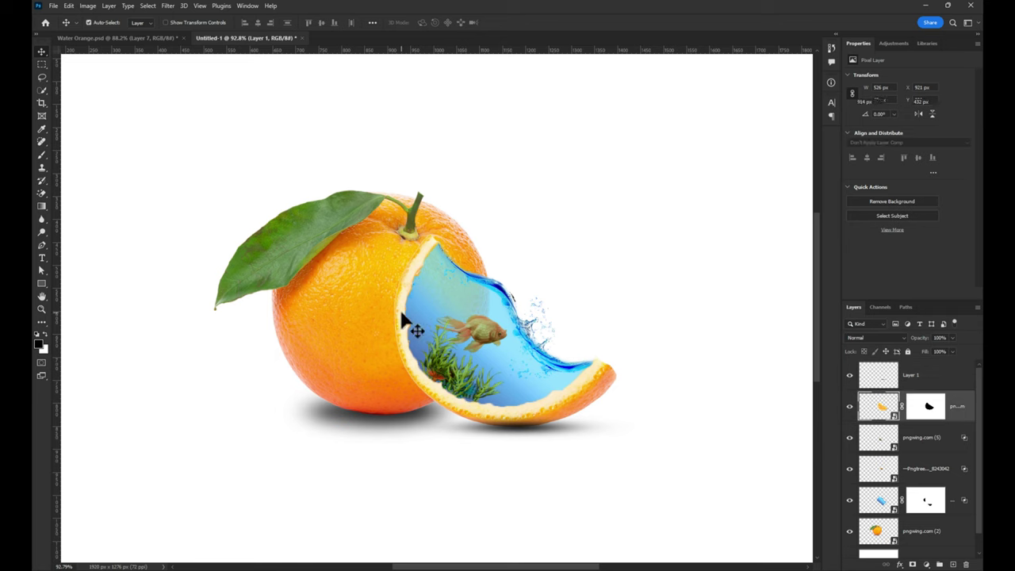
- On a new layer, brush a dark black shadow along the slice's inner edge
left_click(953, 564)
left_click_drag(912, 406, 916, 446)
scroll(412, 308, "up", 1)
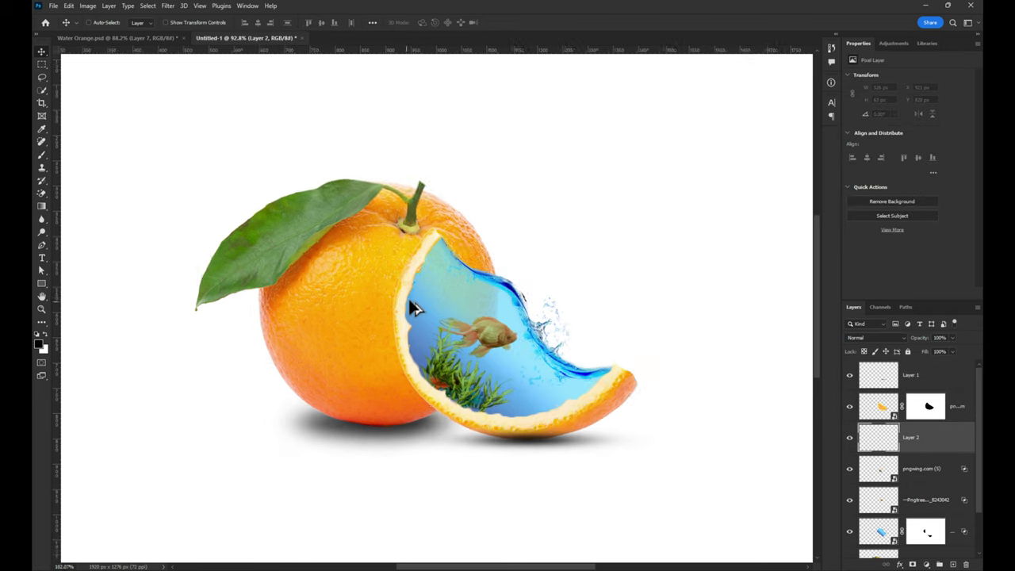
scroll(413, 308, "up", 2)
key("b")
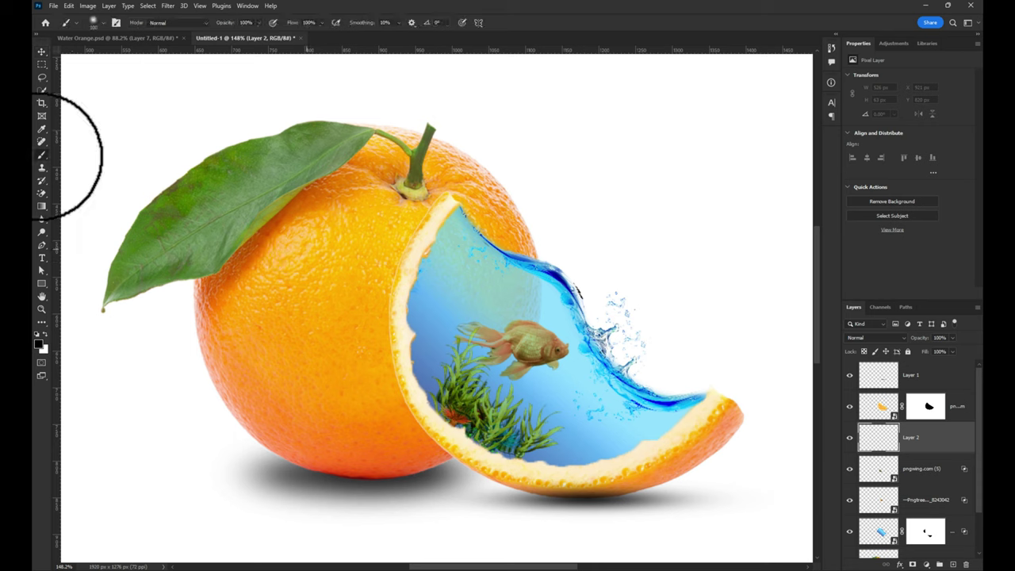
mouse_move(431, 227)
left_mouse_down()
mouse_move(410, 356)
mouse_move(424, 408)
mouse_move(453, 430)
left_mouse_up()
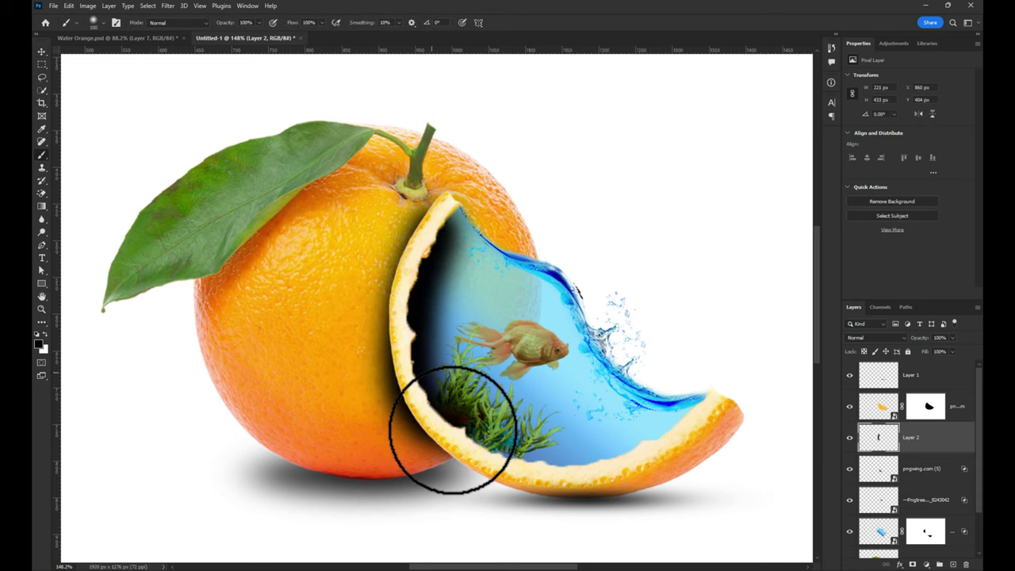
- Move the inner shadow below the water, set fill to 68%, and erase it near the top
left_click_drag(920, 412, 920, 480)
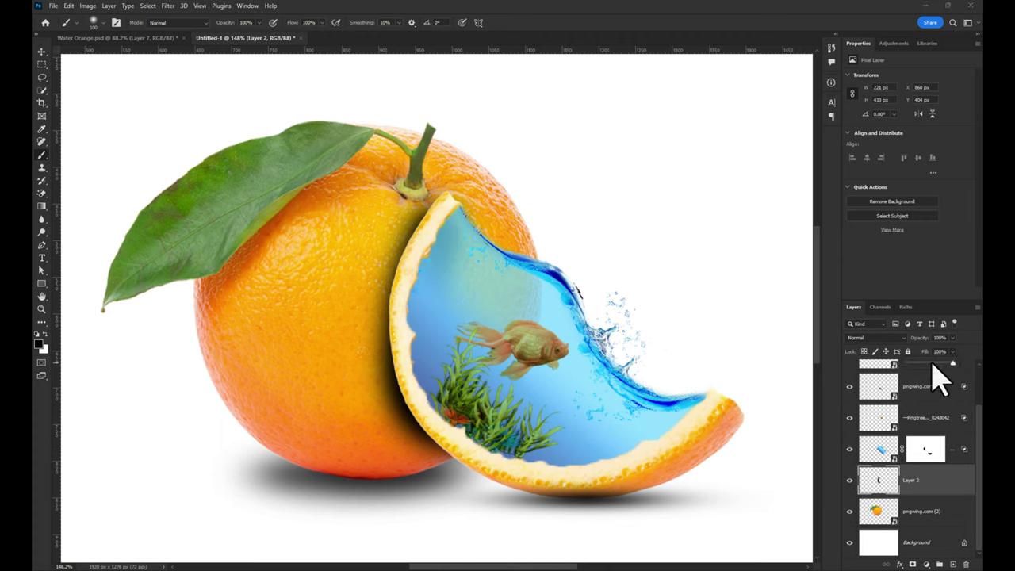
left_click_drag(933, 367, 939, 366)
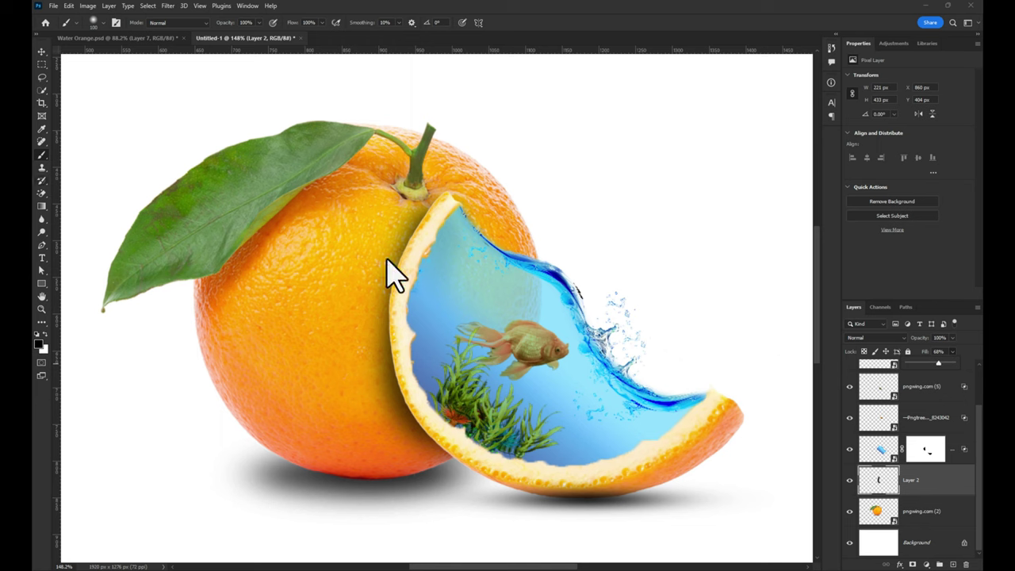
right_click(41, 193)
left_click(83, 196)
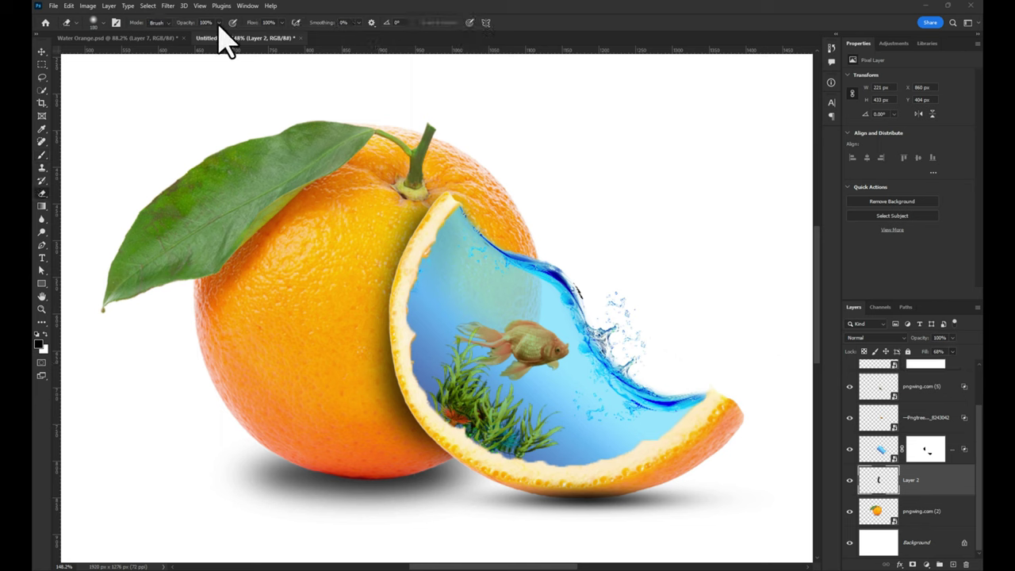
left_click_drag(419, 170, 476, 295)
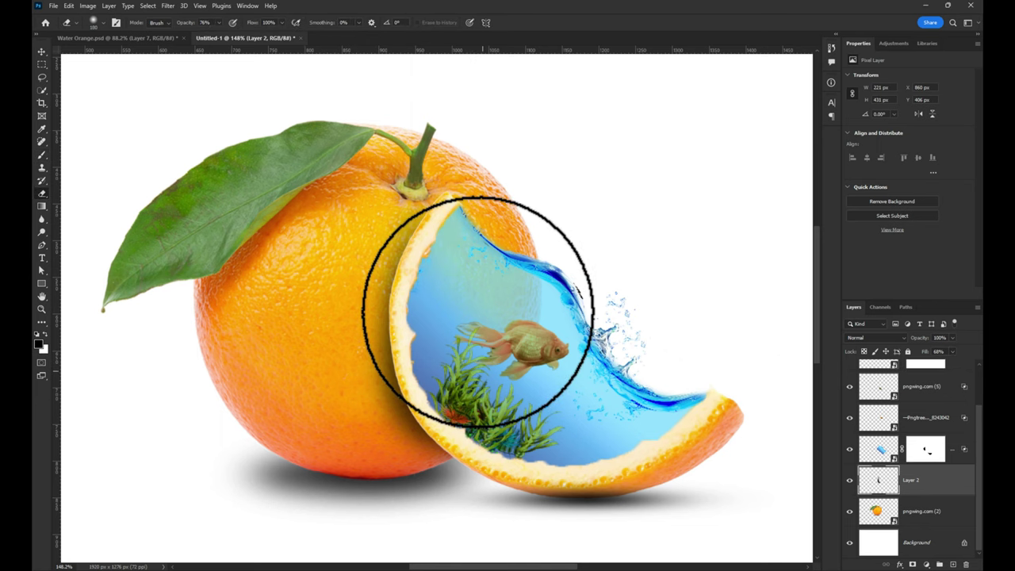
left_click_drag(494, 453, 475, 214)
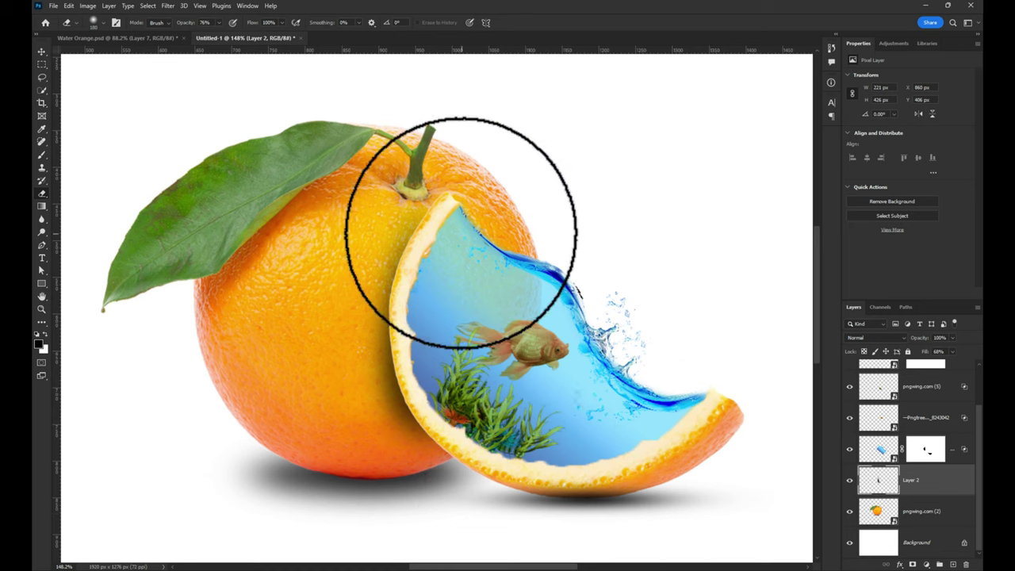
scroll(489, 452, "down", 3)
- Drag the goldfish layer's Blend If black slider to hide its darkest tones
key("v")
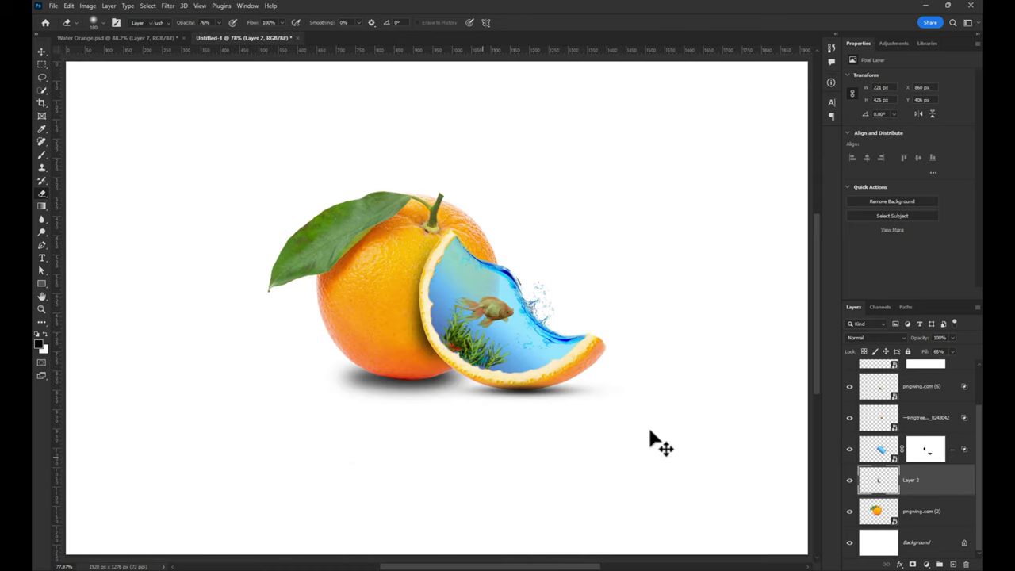
left_click(617, 391)
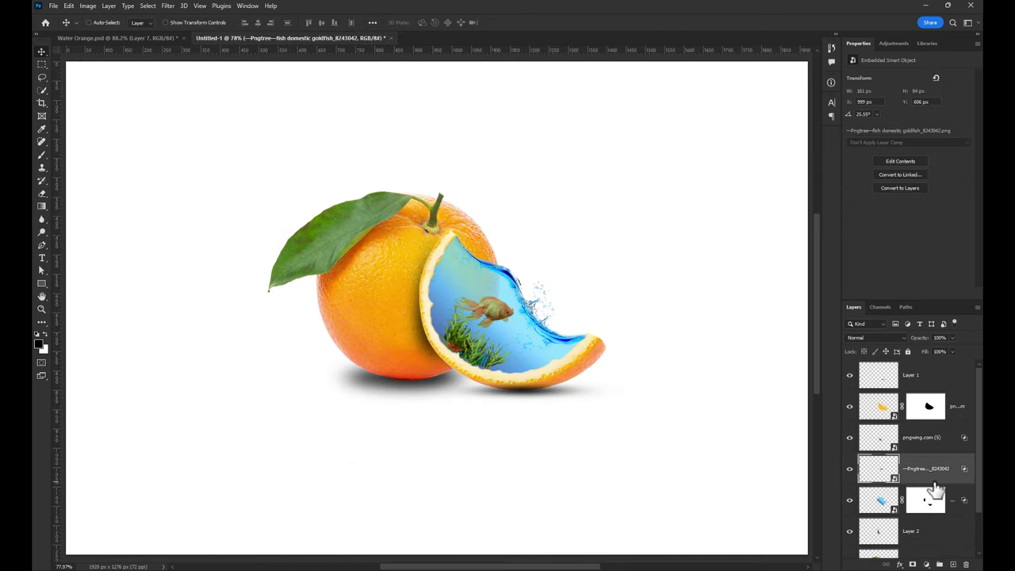
double_click(934, 480)
left_click_drag(660, 267, 706, 266)
left_click(851, 97)
- Move the ground shadow layer below the orange slice layer and view at 100%
key("v")
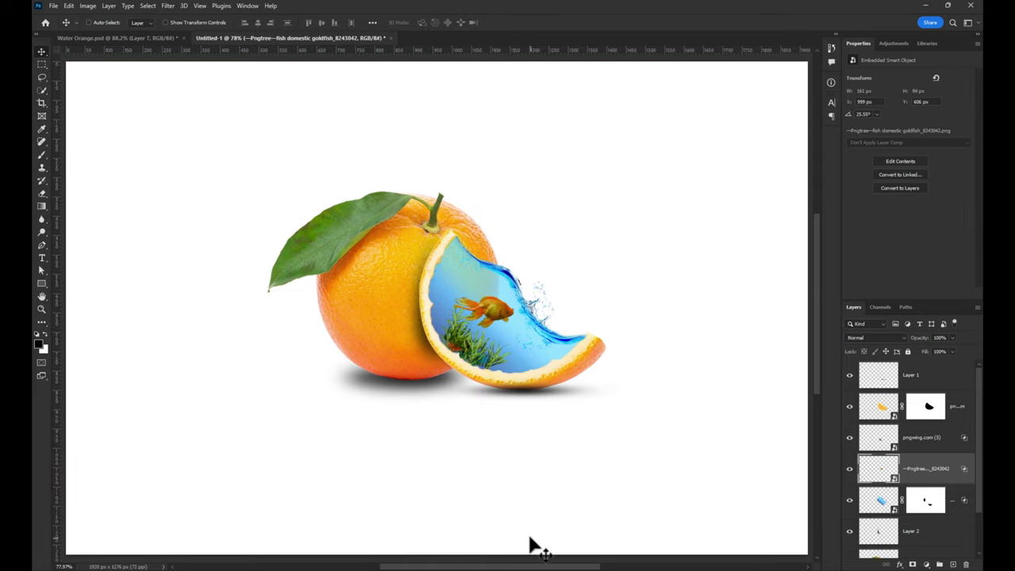
left_click(583, 404, "ctrl")
left_click_drag(913, 375, 912, 420)
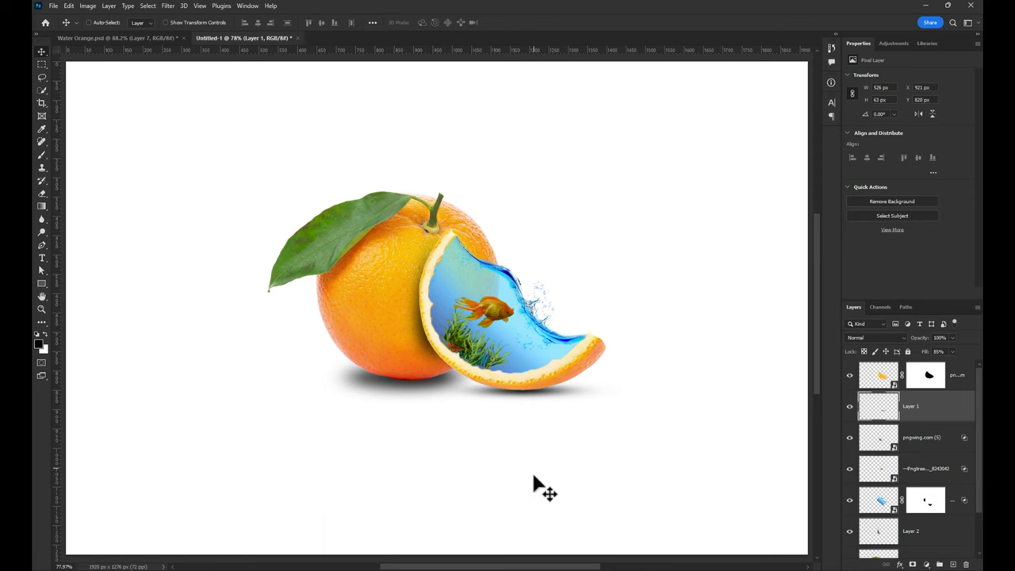
key("ctrl+plus")
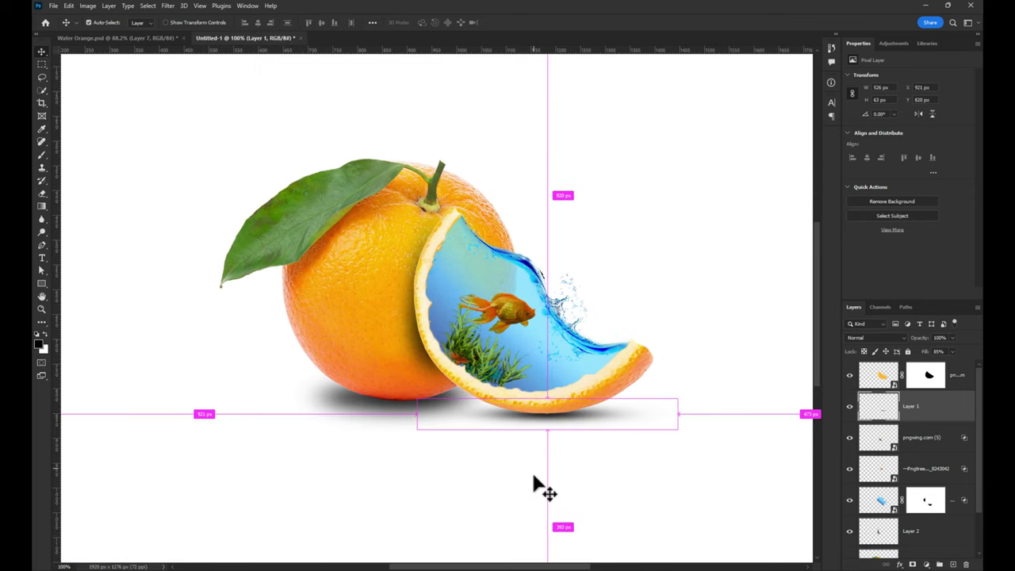